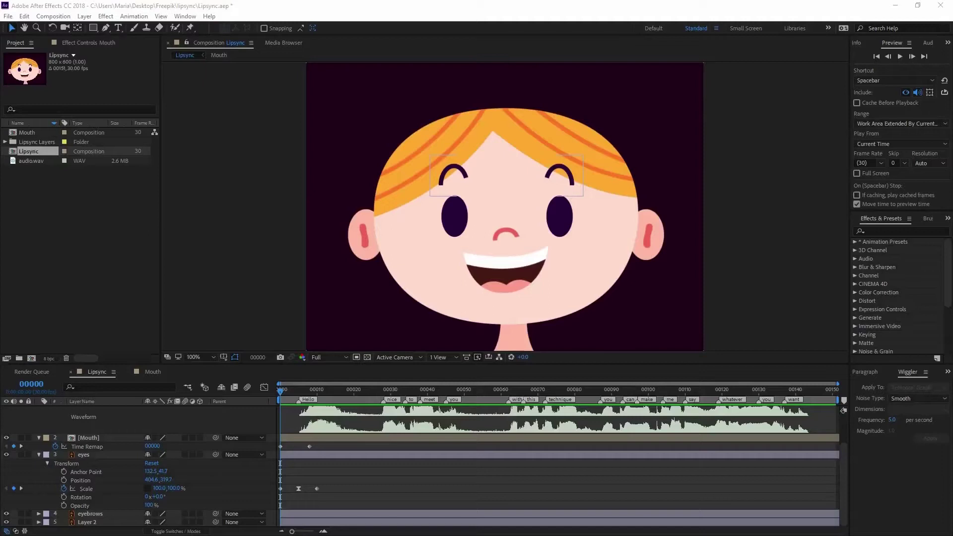
# Select Layer 2 in Lipsync, jump to its keyframe at frame 5, and view the Mouth comp.
pyautogui.click(80, 523)
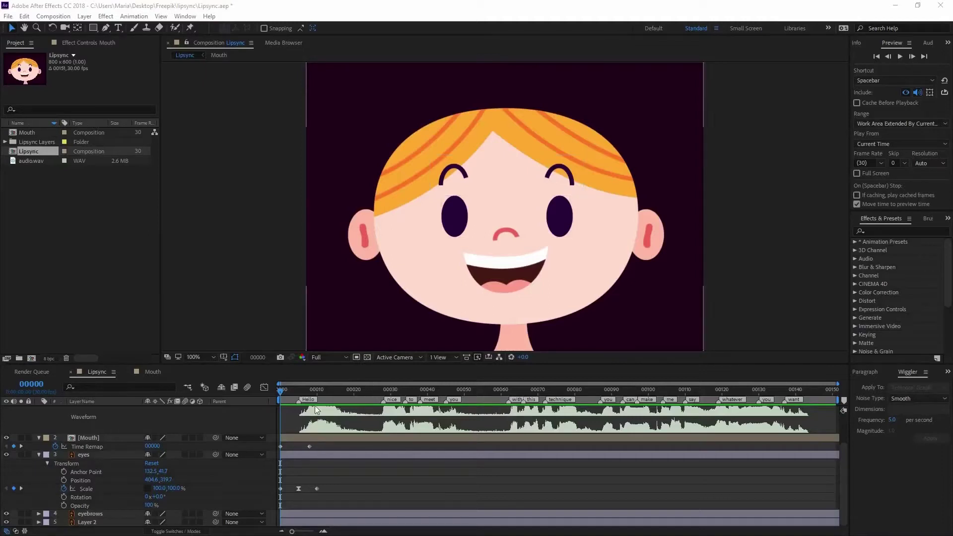
pyautogui.click(293, 393)
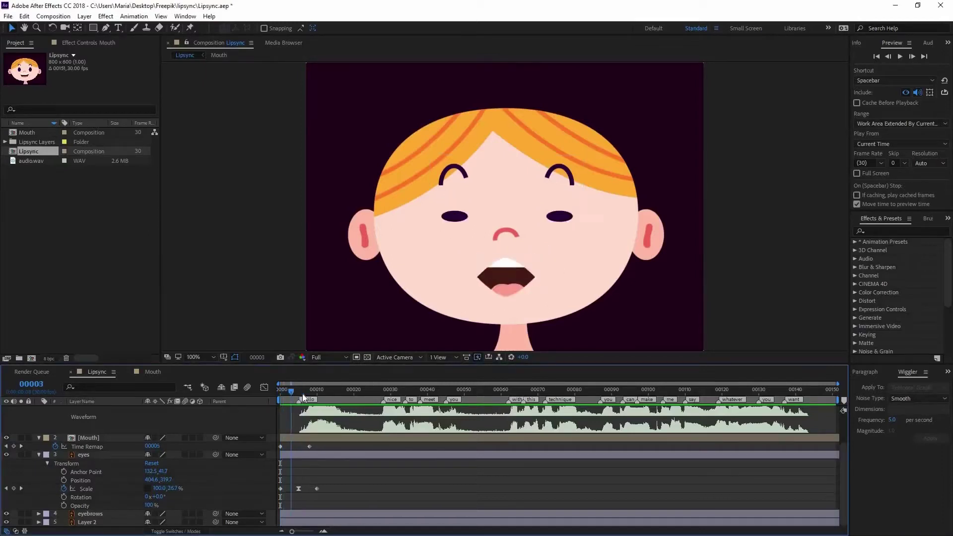
pyautogui.press('k')
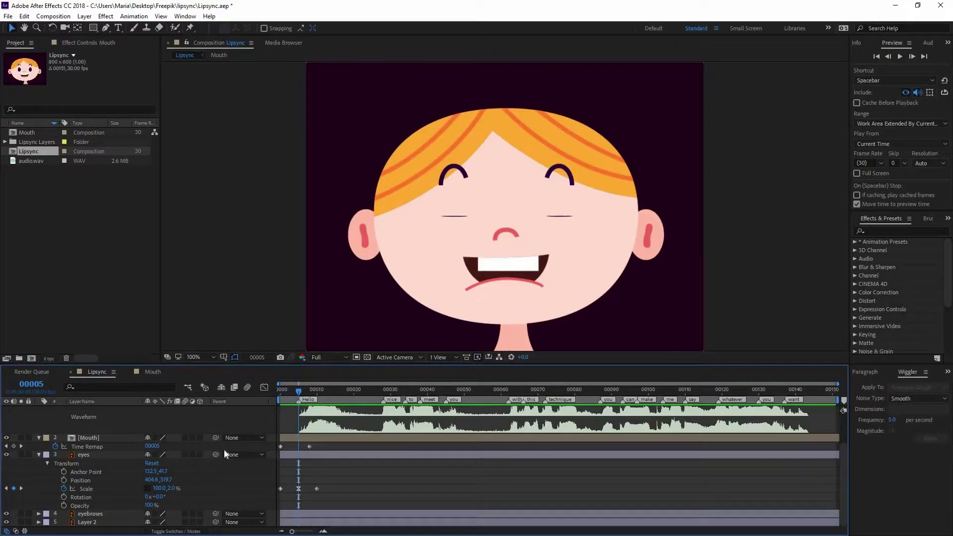
pyautogui.click(155, 372)
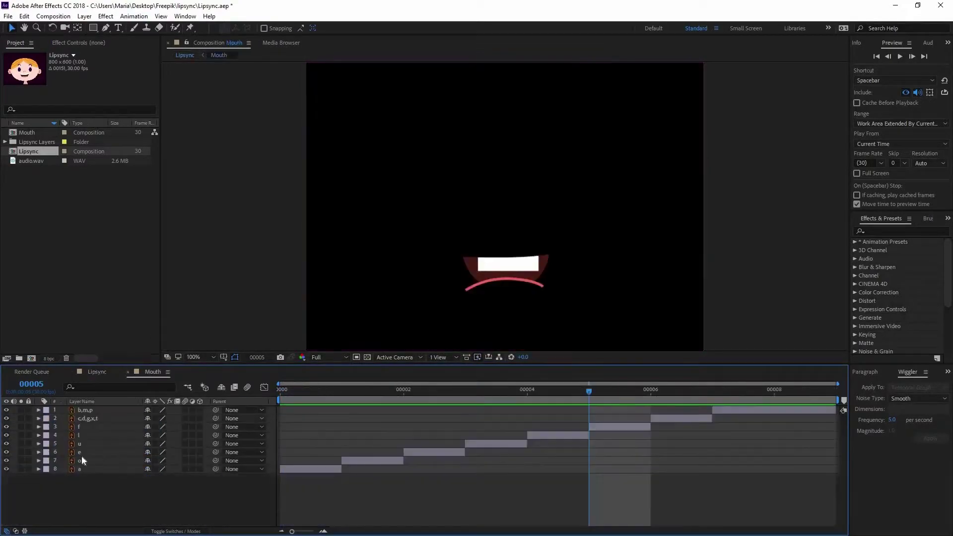
# Locate the wide 'e' mouth shape on frame 2 of the Mouth comp, then return to Lipsync.
pyautogui.click(95, 455)
pyautogui.click(431, 396)
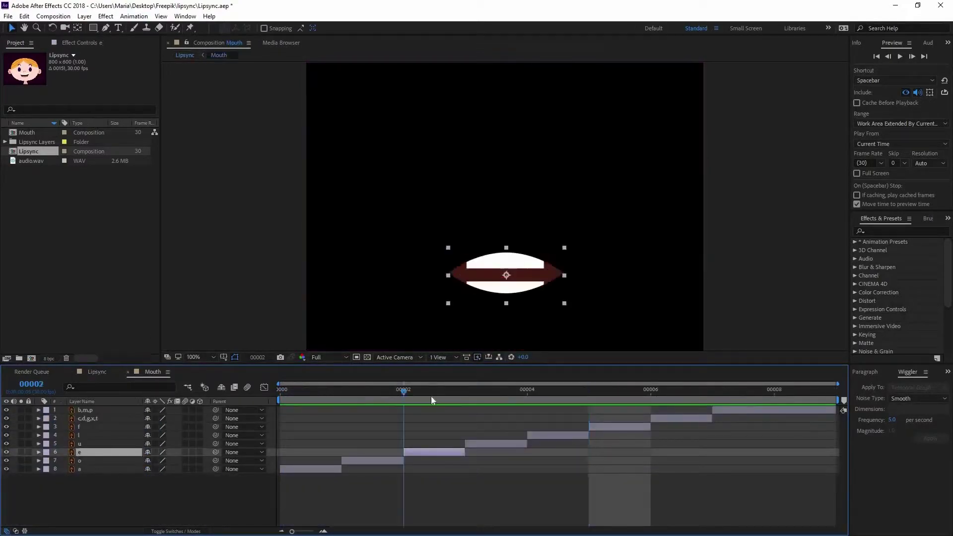
pyautogui.moveTo(277, 400); pyautogui.dragTo(404, 393)
pyautogui.hotkey('shift', 'Escape')
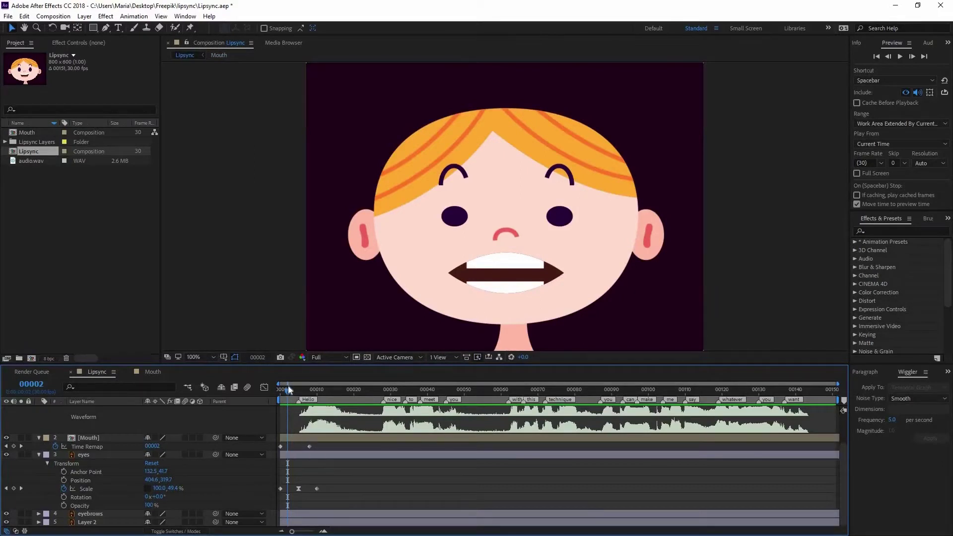
# At frame 5, set the Mouth layer's Time Remap to 2, then return to the start.
pyautogui.click(299, 391)
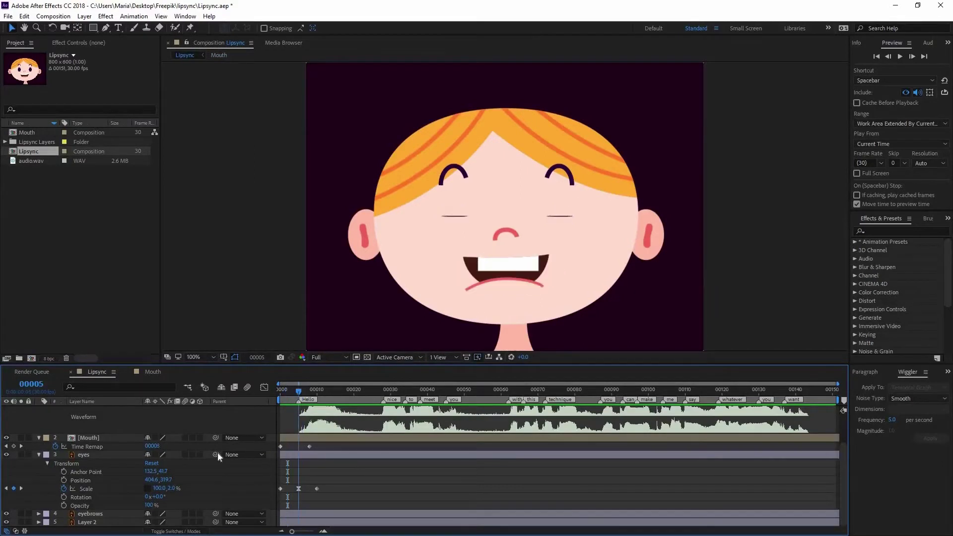
pyautogui.click(155, 447)
pyautogui.write('2')
pyautogui.press('Return')
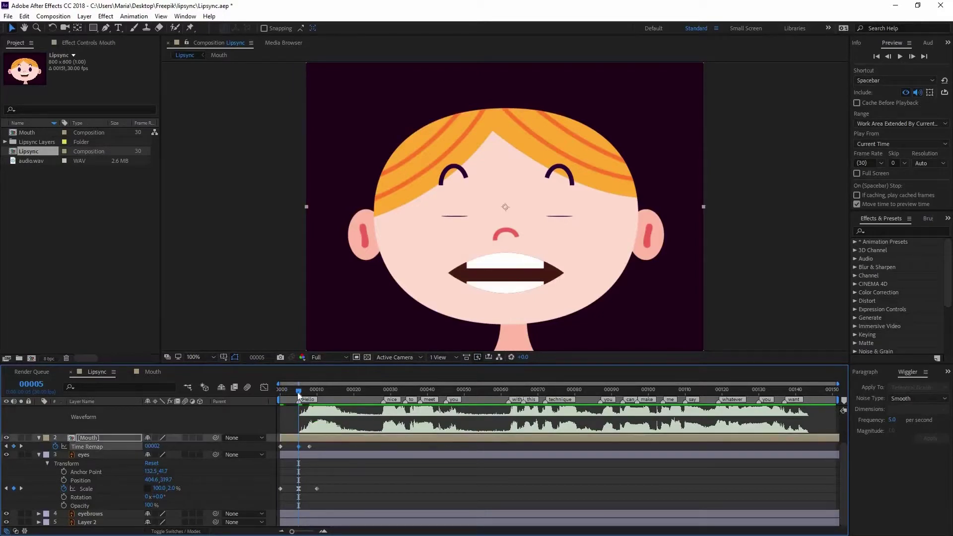
pyautogui.moveTo(290, 391)
pyautogui.mouseDown()
pyautogui.moveTo(253, 397)
pyautogui.moveTo(283, 398)
pyautogui.mouseUp()
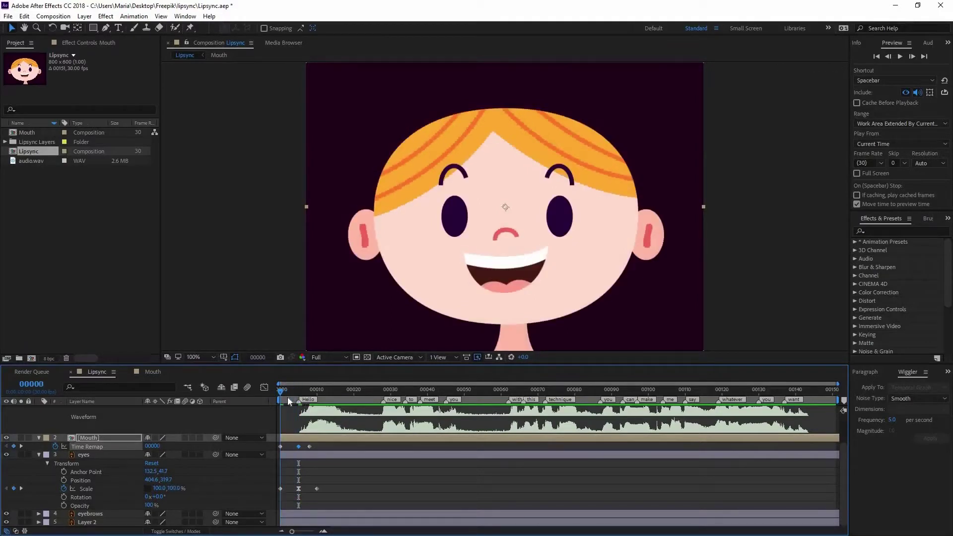
# Marquee-select all Mouth Time Remap keyframes and convert them to hold keyframes.
pyautogui.moveTo(283, 398); pyautogui.dragTo(275, 400)
pyautogui.moveTo(317, 444); pyautogui.dragTo(275, 448)
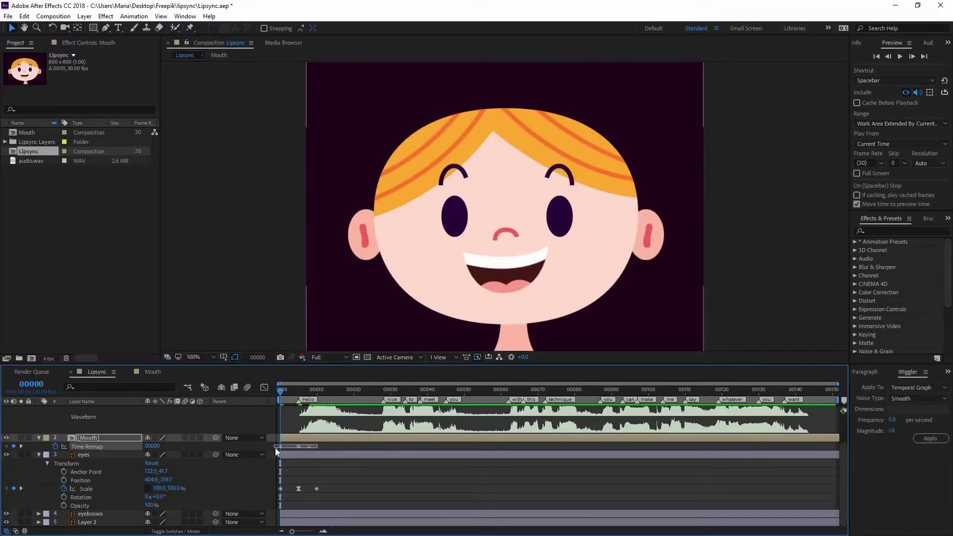
pyautogui.rightClick(280, 447)
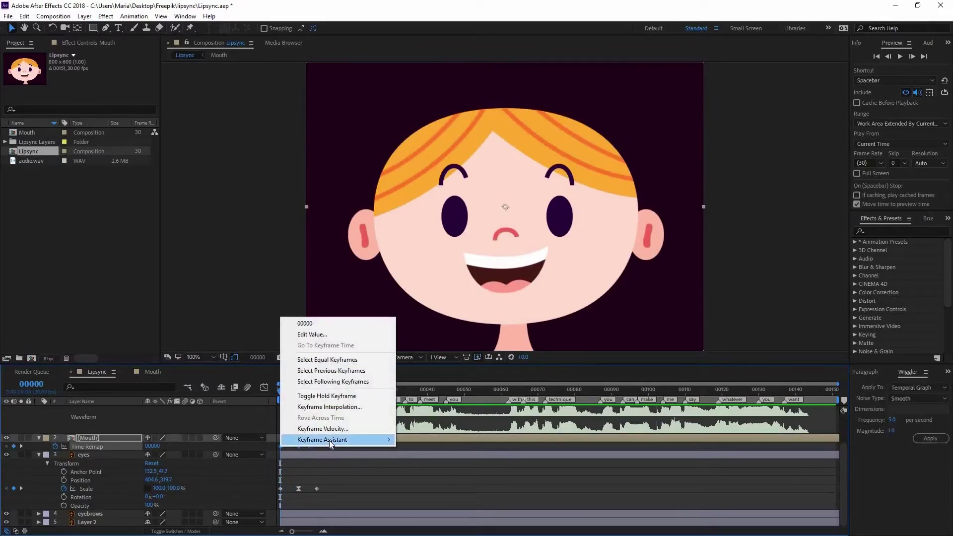
pyautogui.moveTo(329, 440)
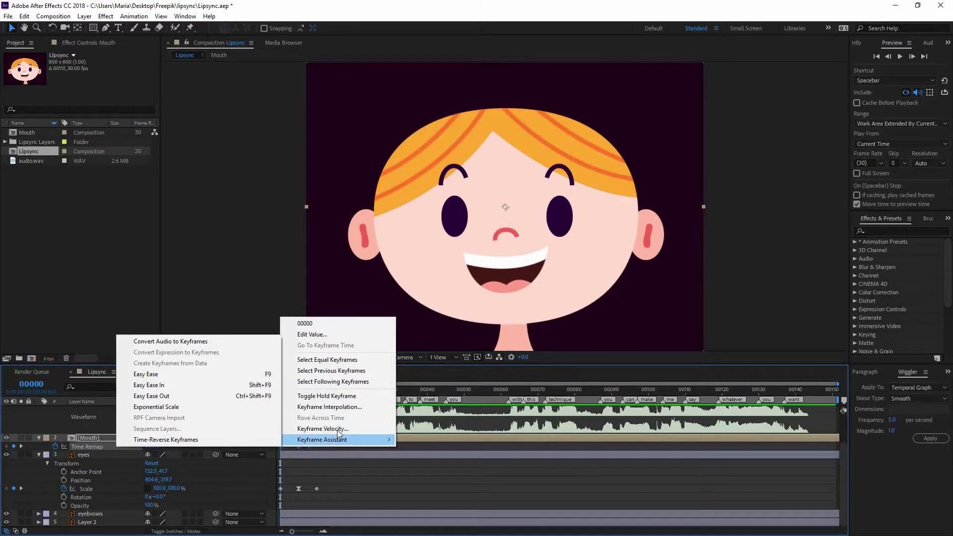
pyautogui.click(338, 395)
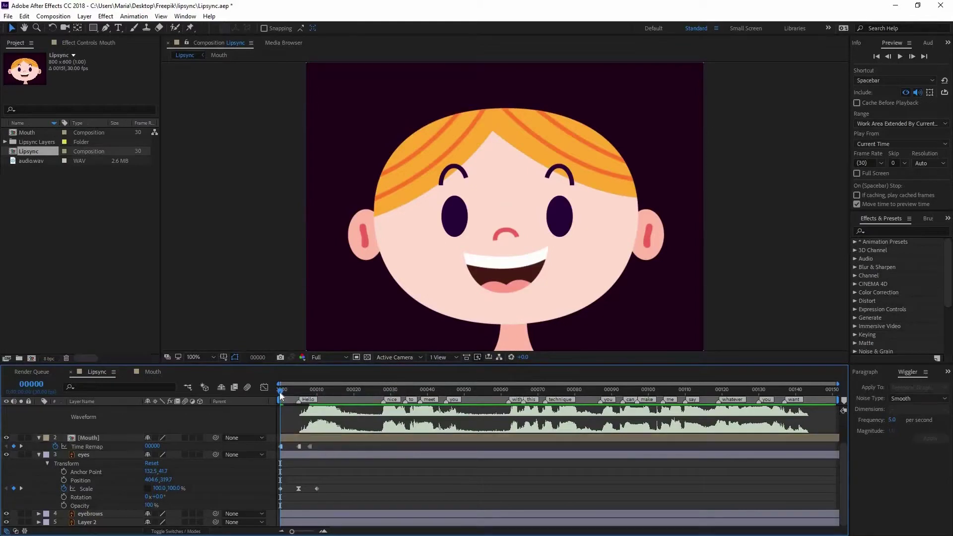
# Set Time Remap to 1 (round O) at frame 8, move that keyframe to frame 11, and preview.
pyautogui.moveTo(280, 391); pyautogui.dragTo(309, 397)
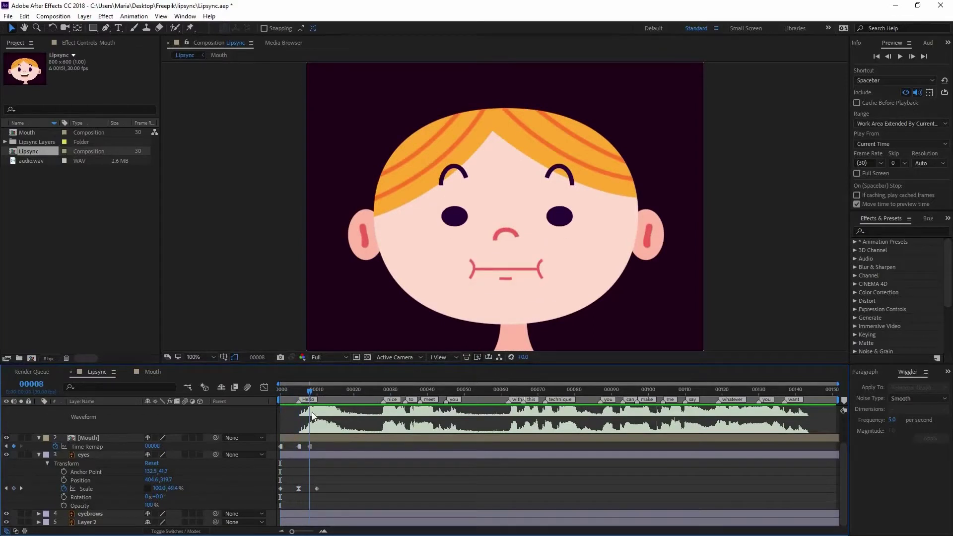
pyautogui.click(144, 371)
pyautogui.click(102, 373)
pyautogui.click(309, 447)
pyautogui.click(152, 445)
pyautogui.write('1')
pyautogui.press('Return')
pyautogui.moveTo(310, 392); pyautogui.dragTo(320, 393)
pyautogui.moveTo(310, 447); pyautogui.dragTo(321, 446)
pyautogui.press('space')
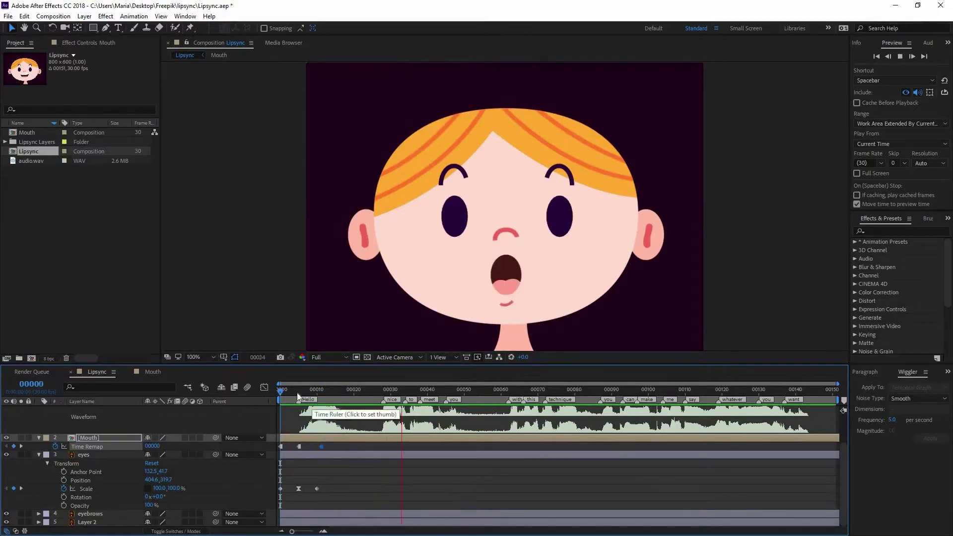
pyautogui.press('space')
# Compare mouth shapes 2 and 3, then set Time Remap to 2 at frame 28.
pyautogui.moveTo(344, 399); pyautogui.dragTo(384, 401)
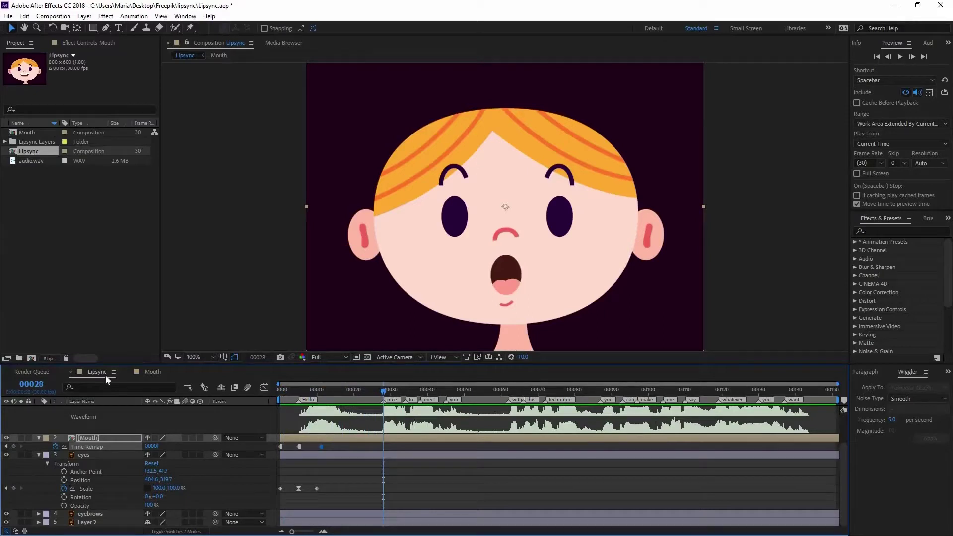
pyautogui.click(147, 376)
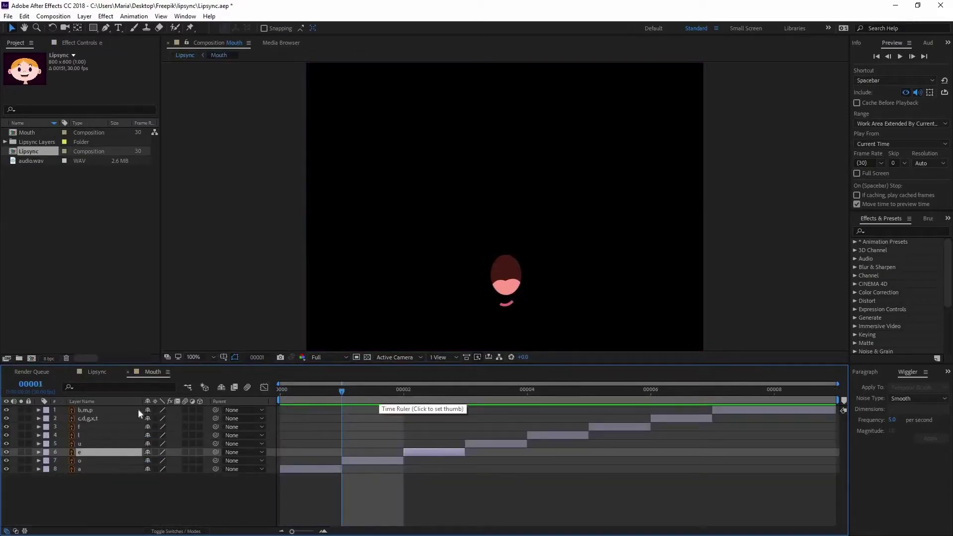
pyautogui.click(464, 391)
pyautogui.click(421, 389)
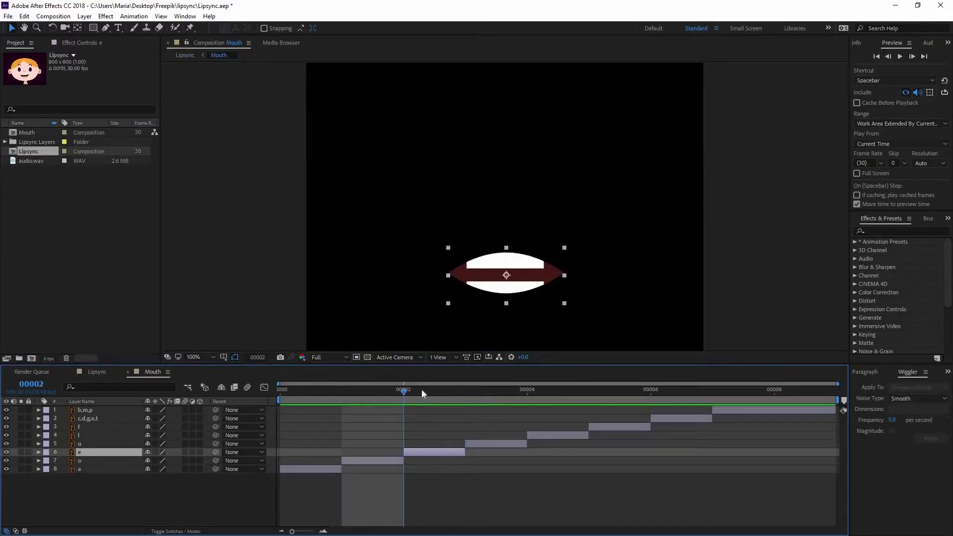
pyautogui.moveTo(445, 396); pyautogui.dragTo(408, 396)
pyautogui.click(97, 372)
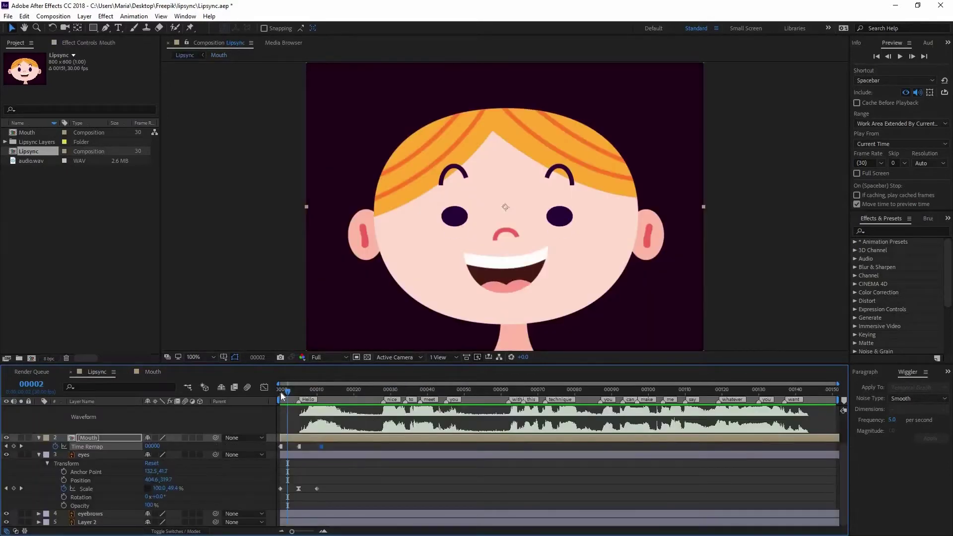
pyautogui.moveTo(288, 392); pyautogui.dragTo(383, 400)
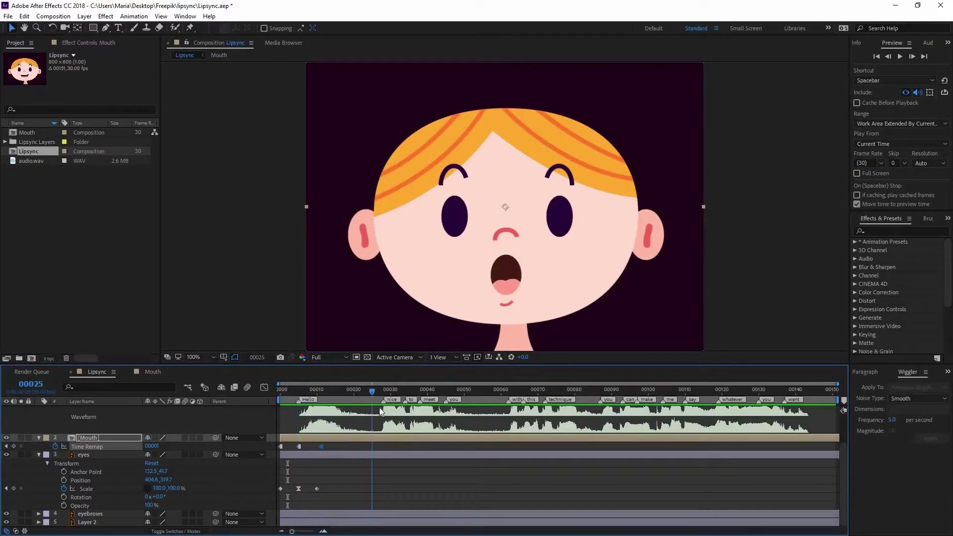
pyautogui.click(150, 447)
pyautogui.write('2')
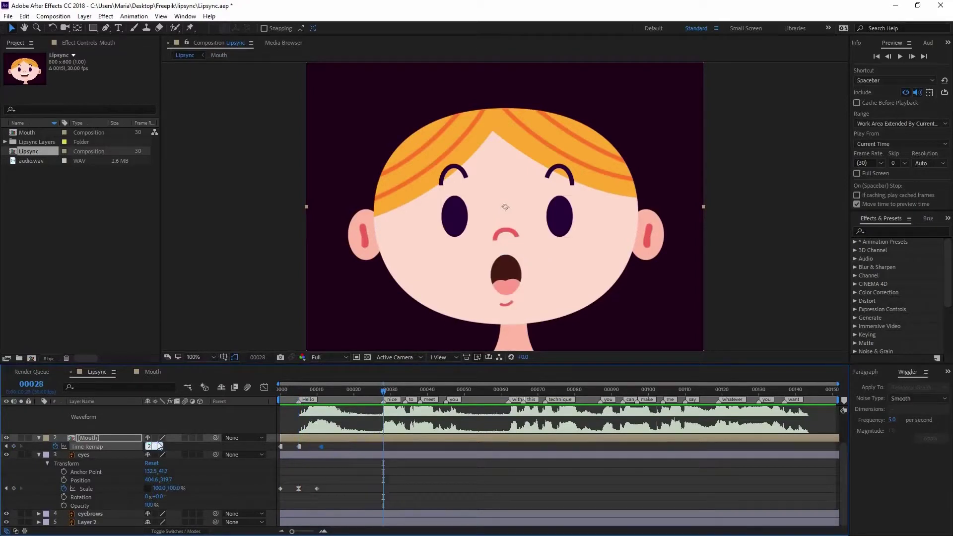
pyautogui.press('Return')
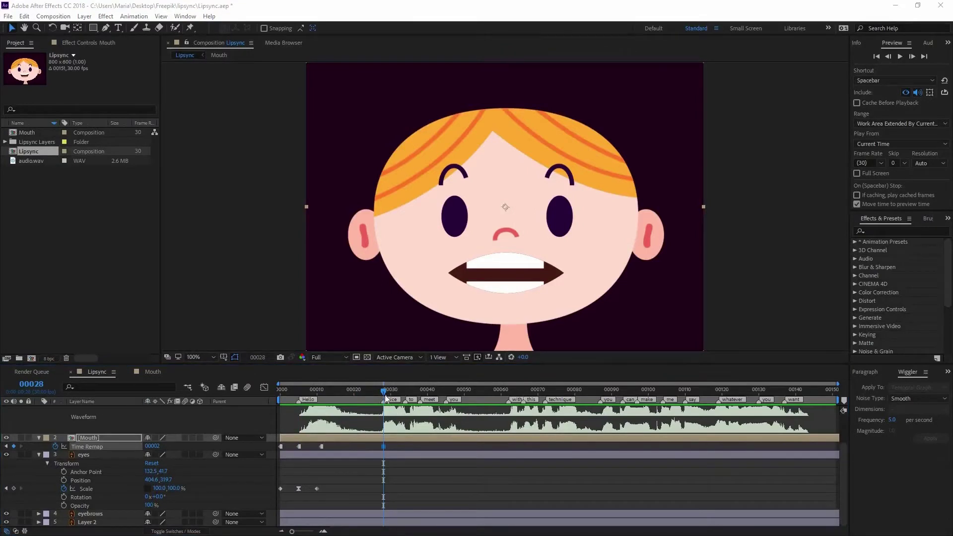
# Copy the earlier O-mouth keyframe and paste it at frame 34.
pyautogui.click(401, 390)
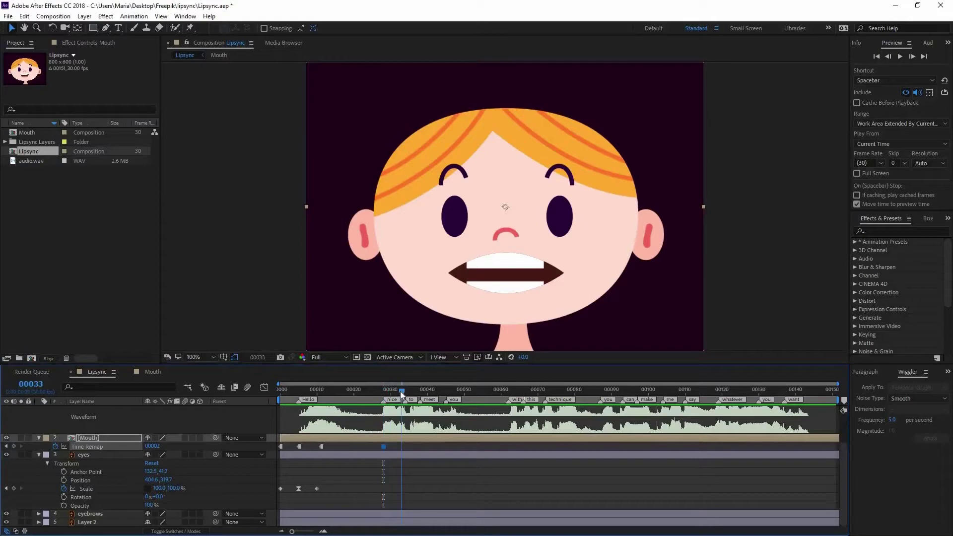
pyautogui.click(375, 392)
pyautogui.press('space')
pyautogui.press('space')
pyautogui.click(299, 446)
pyautogui.hotkey('ctrl', 'c')
pyautogui.hotkey('ctrl', 'v')
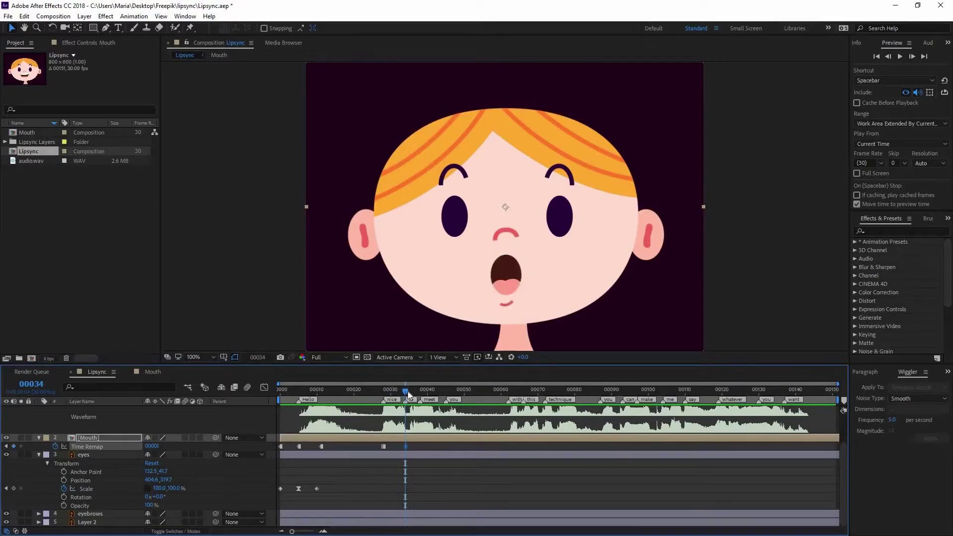
pyautogui.moveTo(407, 391); pyautogui.dragTo(421, 392)
pyautogui.click(153, 372)
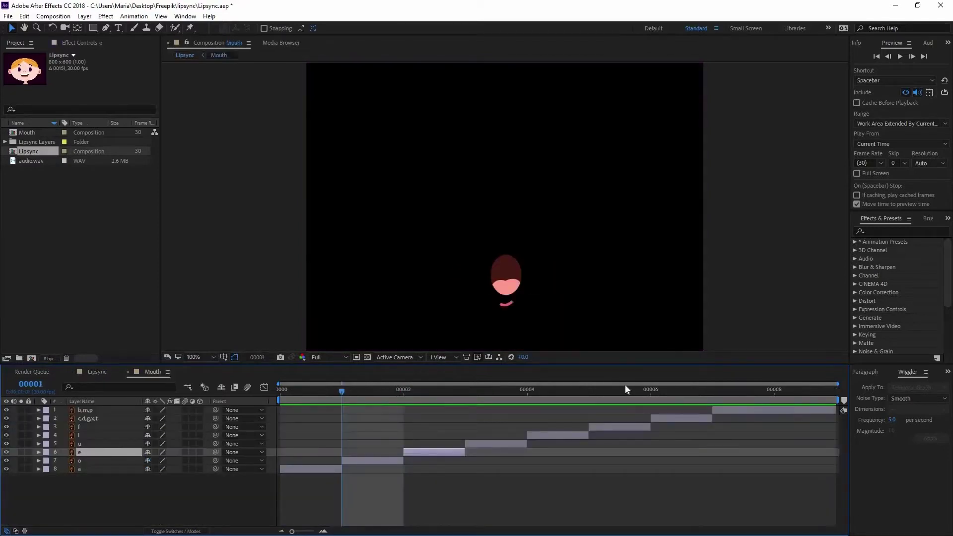
# Set Time Remap to 8 for the closed mouth, then paste a keyframe at frame 45.
pyautogui.click(746, 396)
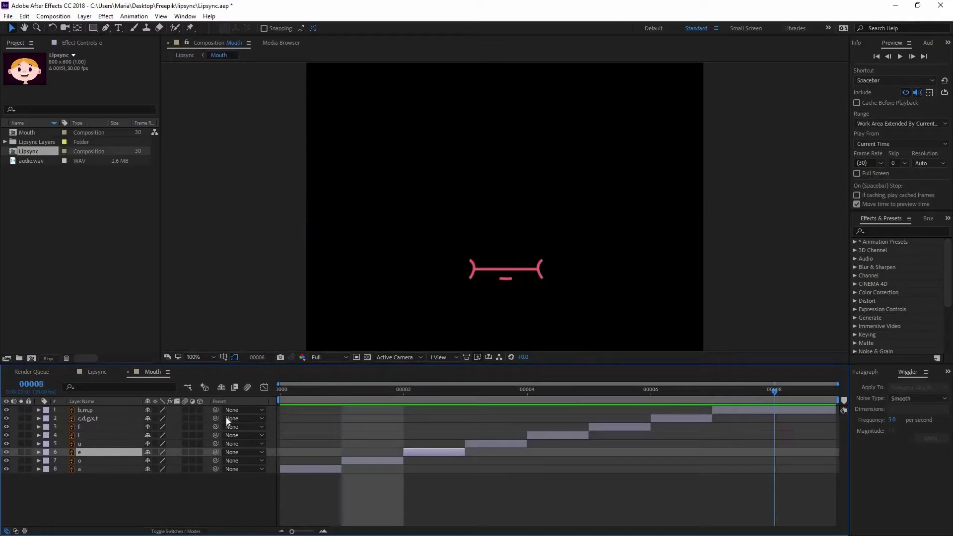
pyautogui.click(97, 371)
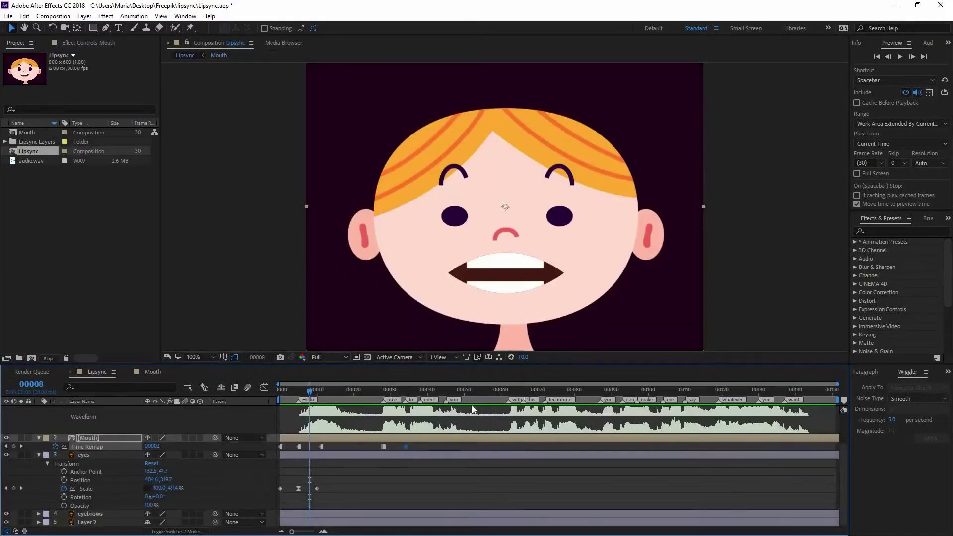
pyautogui.click(421, 392)
pyautogui.click(152, 446)
pyautogui.write('8')
pyautogui.press('Return')
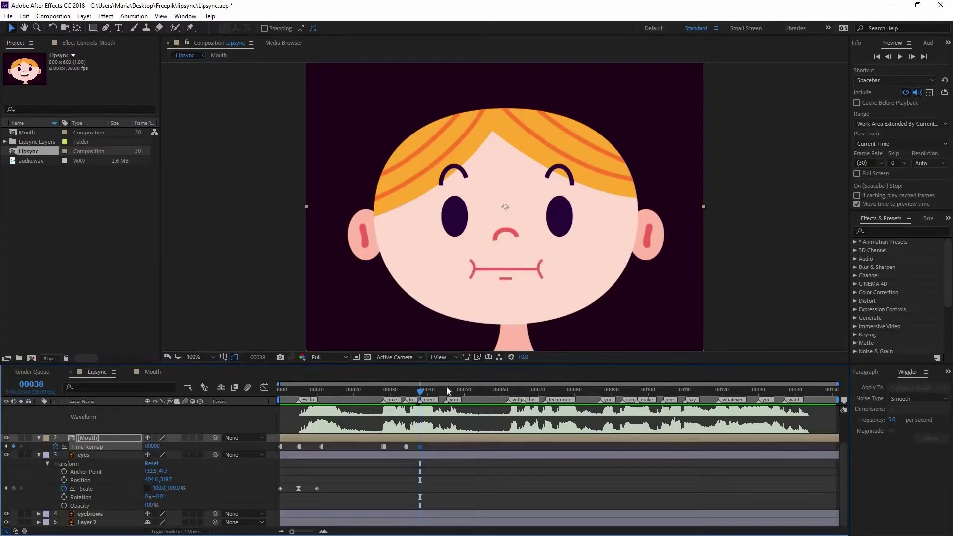
pyautogui.click(446, 389)
pyautogui.hotkey('ctrl', 'v')
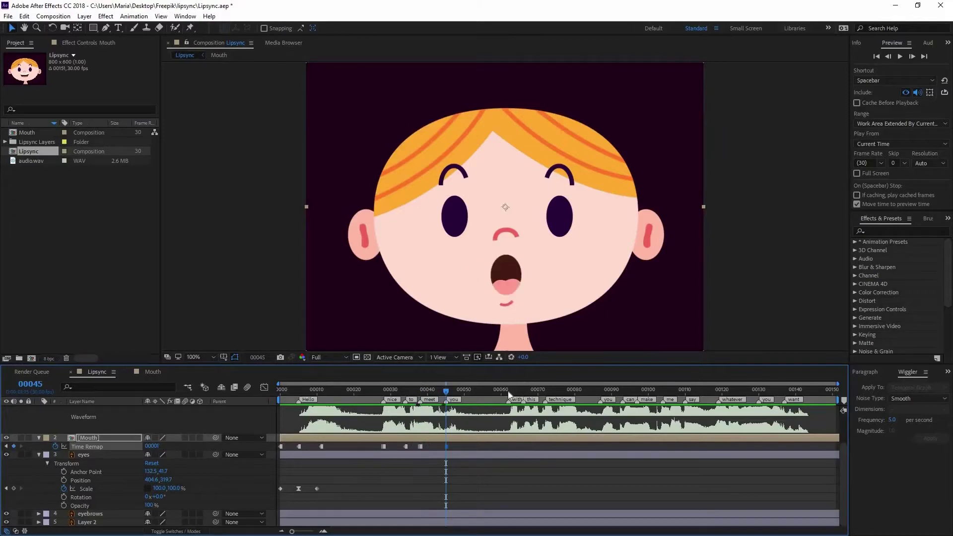
# Set Time Remap to 2 (the 'e' grin) at frame 62.
pyautogui.click(154, 372)
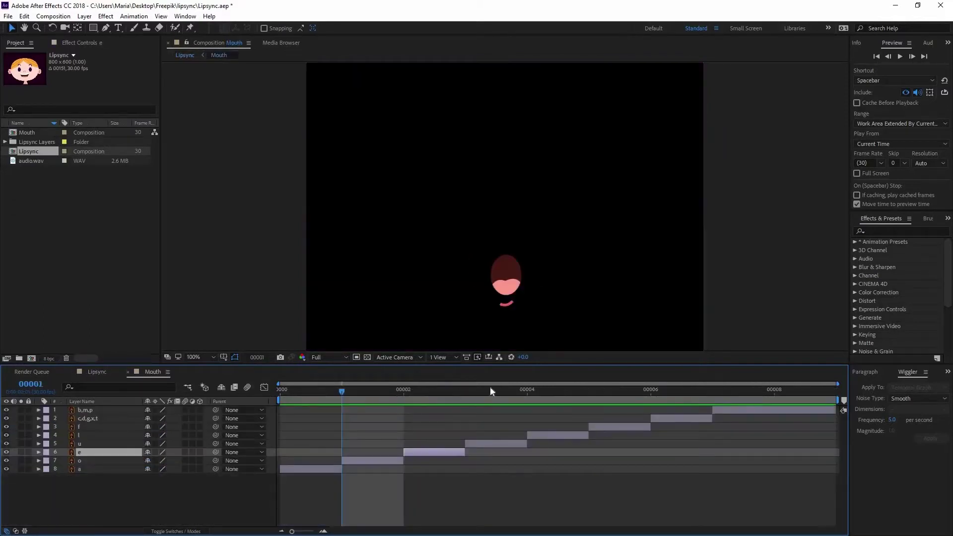
pyautogui.click(418, 395)
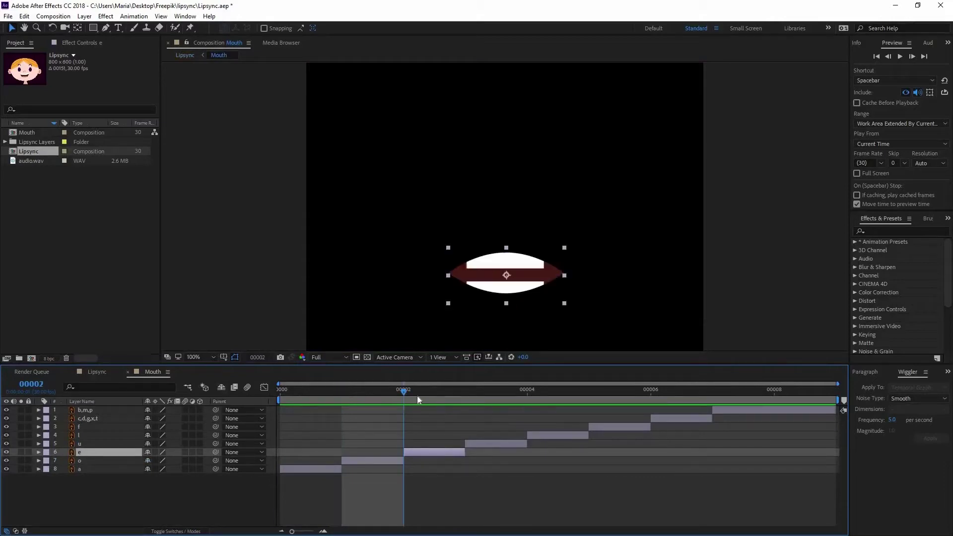
pyautogui.click(96, 373)
pyautogui.click(513, 390)
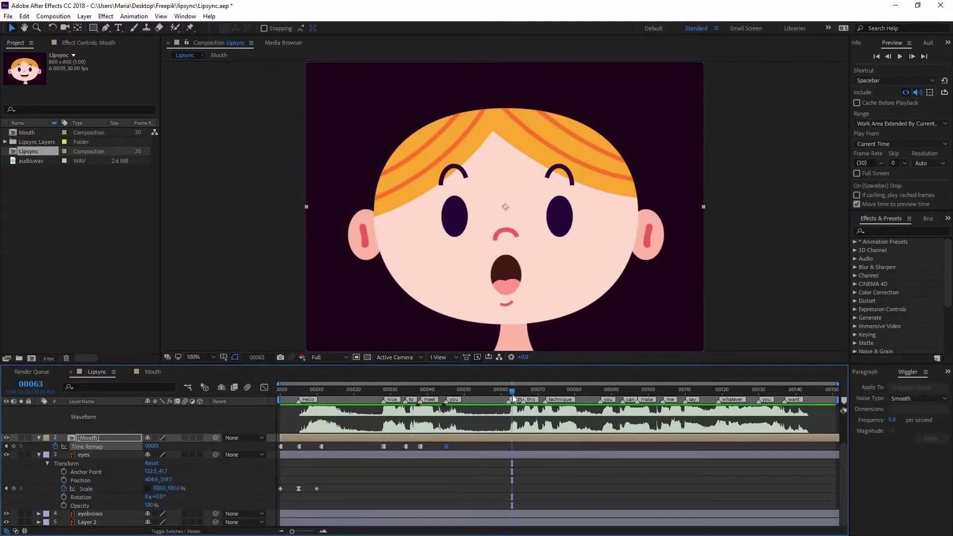
pyautogui.moveTo(514, 398); pyautogui.dragTo(508, 395)
pyautogui.click(152, 446)
pyautogui.write('2')
pyautogui.press('Return')
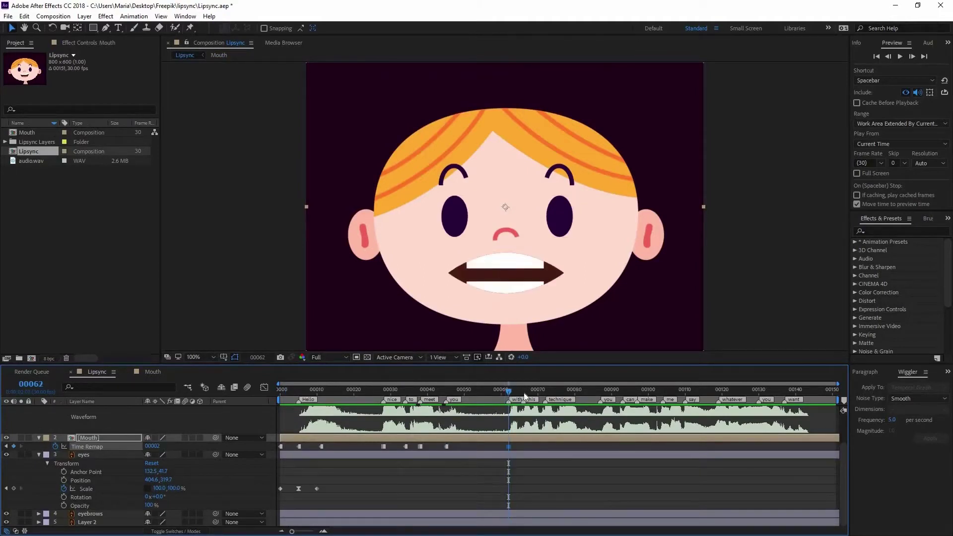
# Set Time Remap to 6, the c,d,g,x,t shape, at frame 66.
pyautogui.click(524, 390)
pyautogui.click(146, 373)
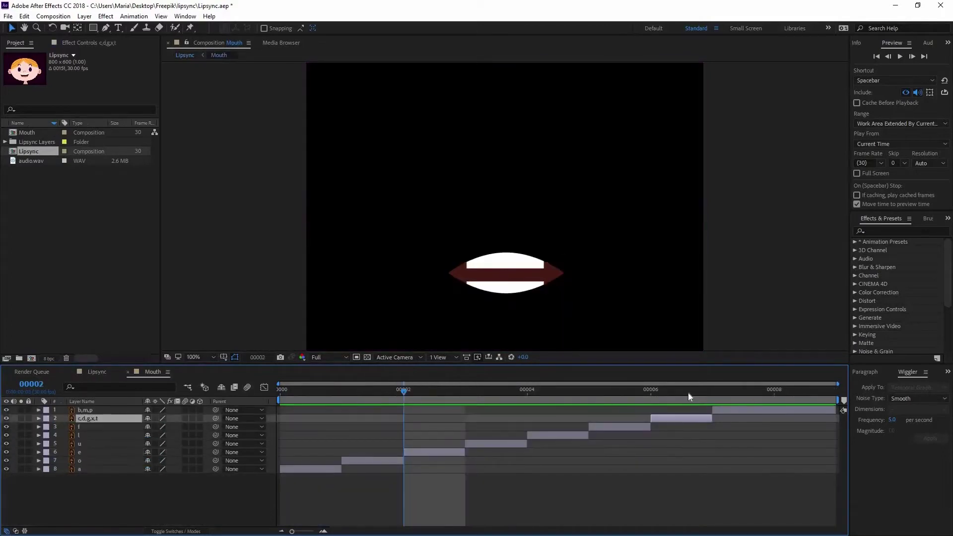
pyautogui.click(688, 393)
pyautogui.click(660, 397)
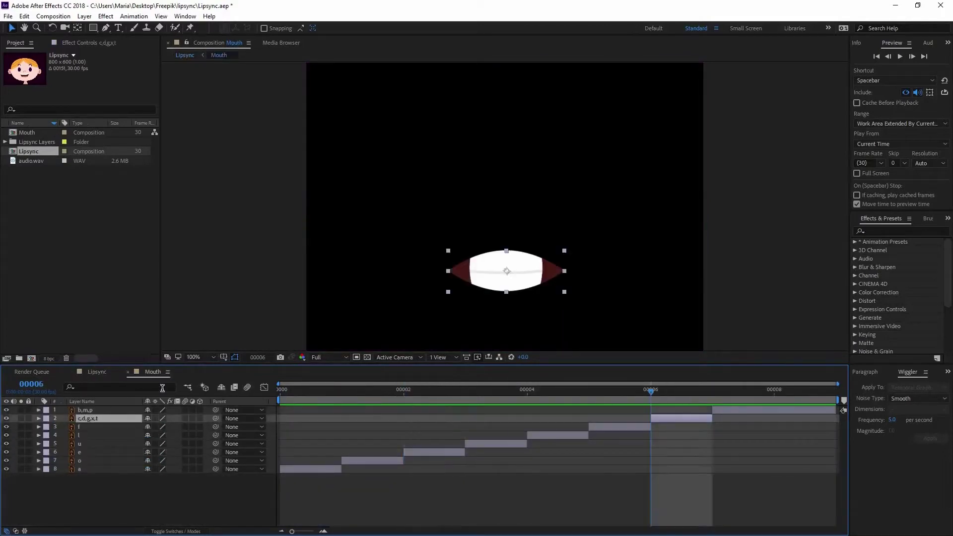
pyautogui.click(97, 371)
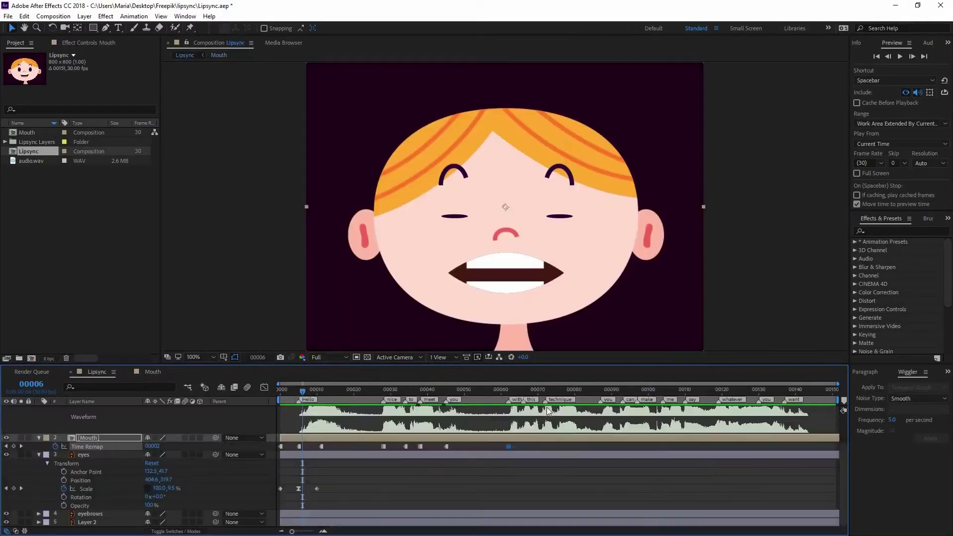
pyautogui.click(524, 392)
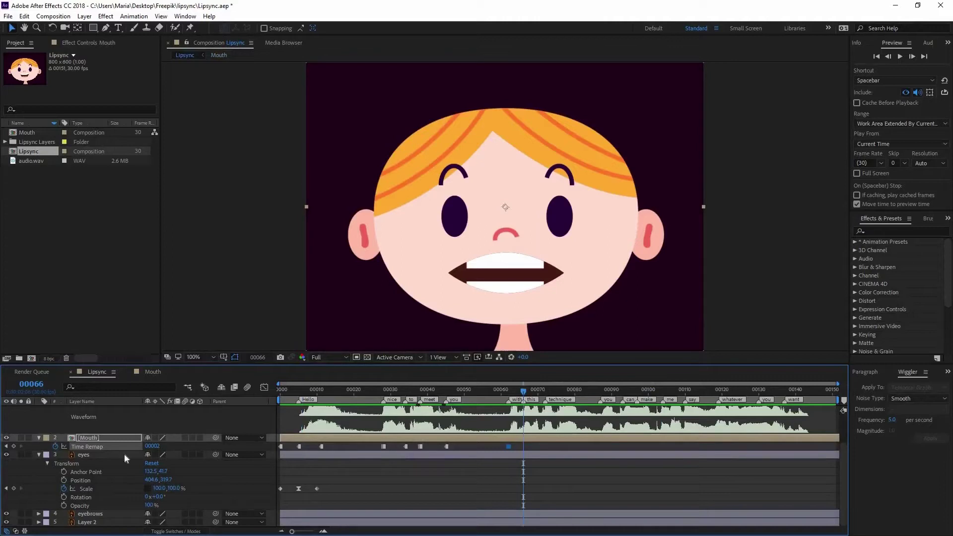
pyautogui.click(151, 445)
pyautogui.write('6')
pyautogui.press('Return')
# Scrub the audio and the Mouth comp to review mouth shapes between frames 2 and 6.
pyautogui.click(169, 376)
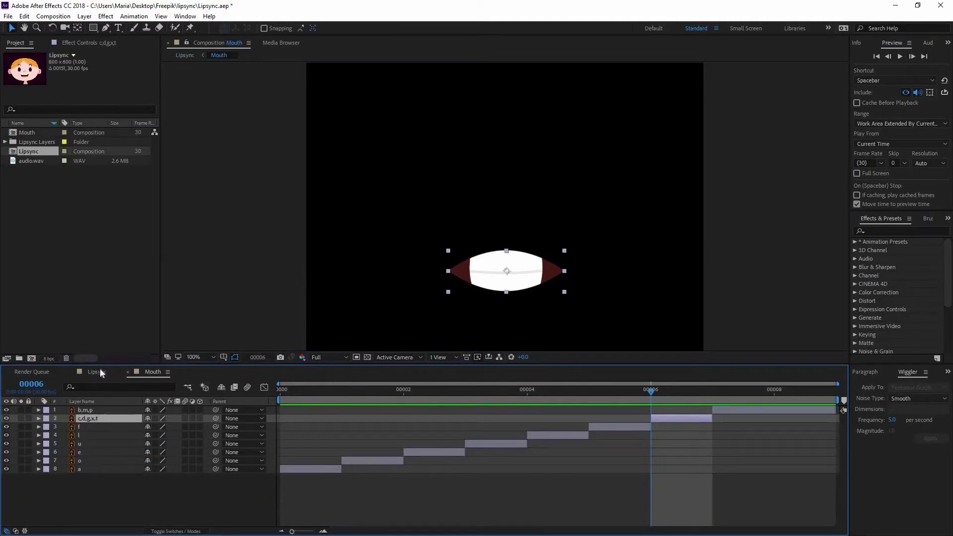
pyautogui.click(97, 372)
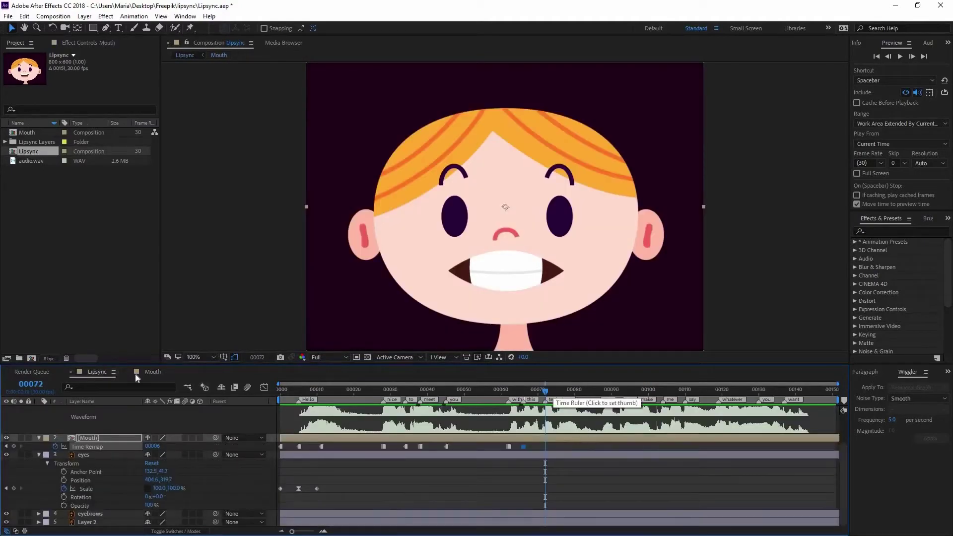
pyautogui.click(137, 374)
pyautogui.click(100, 368)
pyautogui.moveTo(545, 391); pyautogui.dragTo(494, 391)
pyautogui.click(149, 371)
pyautogui.moveTo(681, 401); pyautogui.dragTo(405, 421)
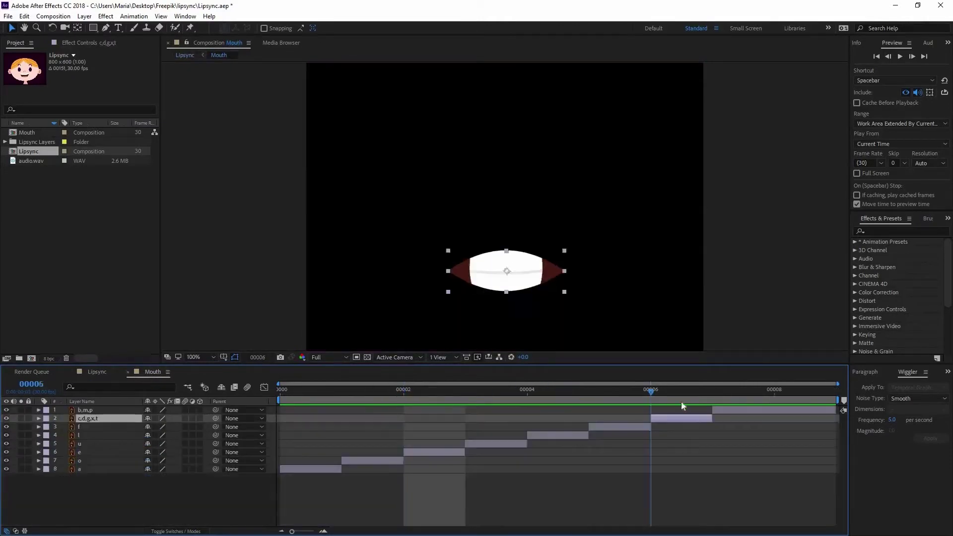
pyautogui.click(432, 452)
pyautogui.click(98, 371)
# Paste a keyframe at frame 76 and the open O-mouth keyframe at frame 87.
pyautogui.moveTo(552, 397); pyautogui.dragTo(600, 392)
pyautogui.hotkey('ctrl', 'v')
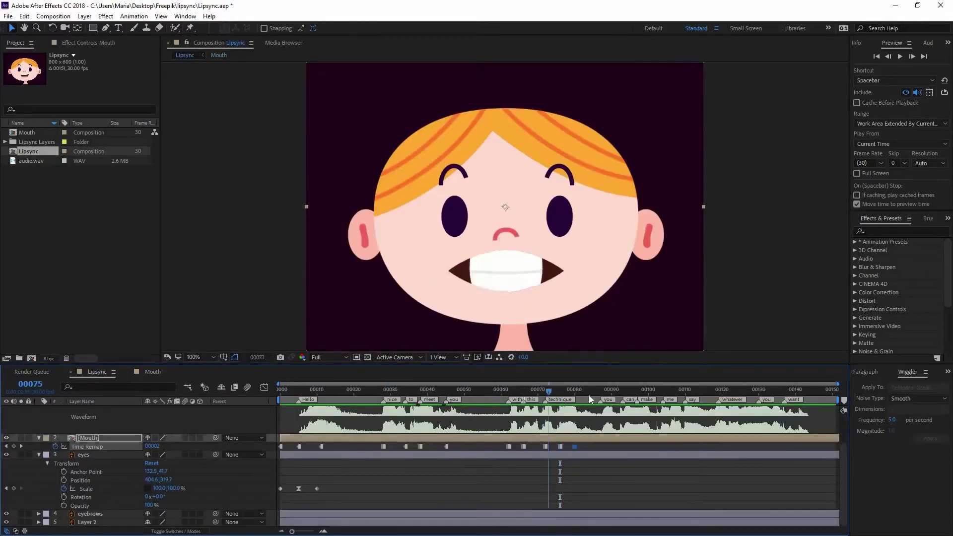
pyautogui.click(445, 447)
pyautogui.hotkey('ctrl', 'c')
pyautogui.hotkey('ctrl', 'v')
# Set Time Remap to 0, the 'a' smile shape, at frame 93.
pyautogui.click(623, 391)
pyautogui.click(152, 371)
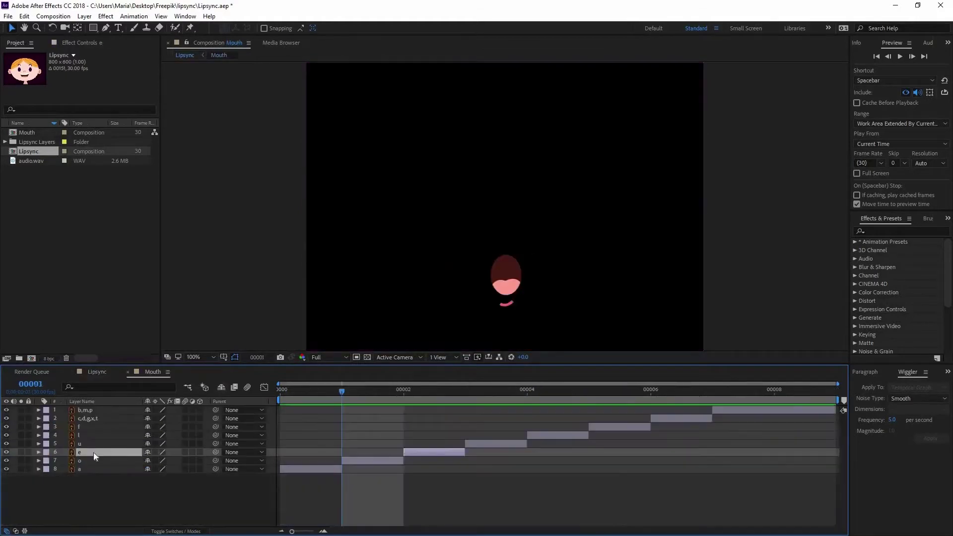
pyautogui.click(97, 469)
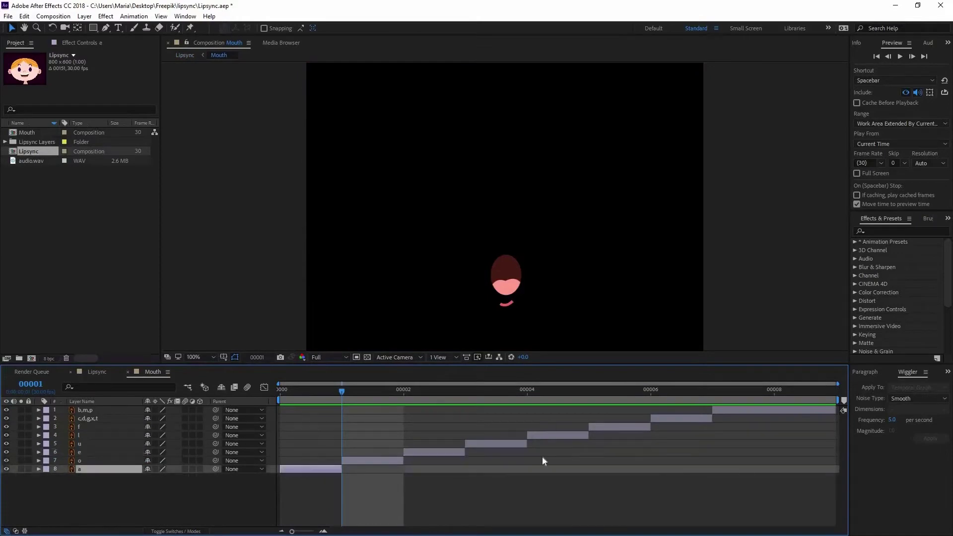
pyautogui.click(96, 371)
pyautogui.click(151, 446)
pyautogui.write('0')
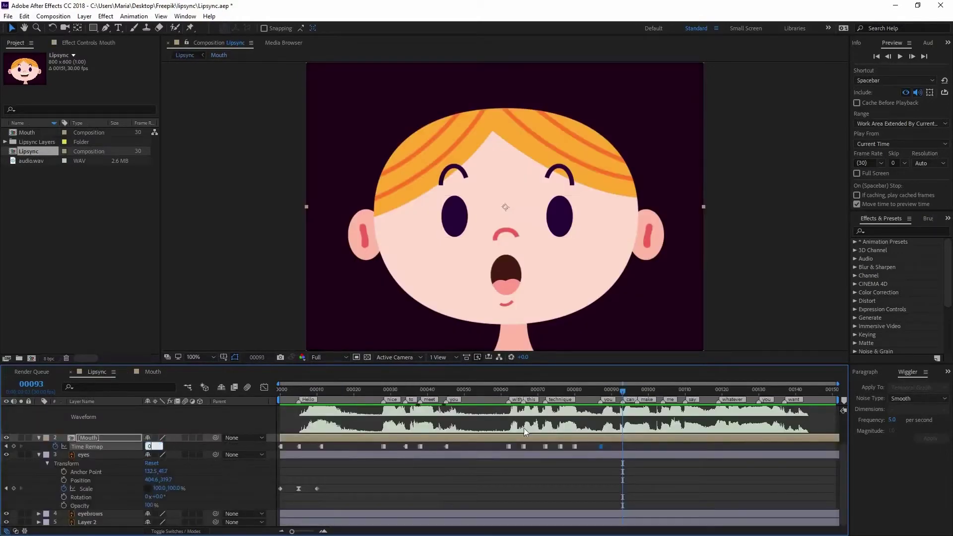
pyautogui.press('Return')
# Set Time Remap to 7 for the closed mouth at frame 97.
pyautogui.click(639, 390)
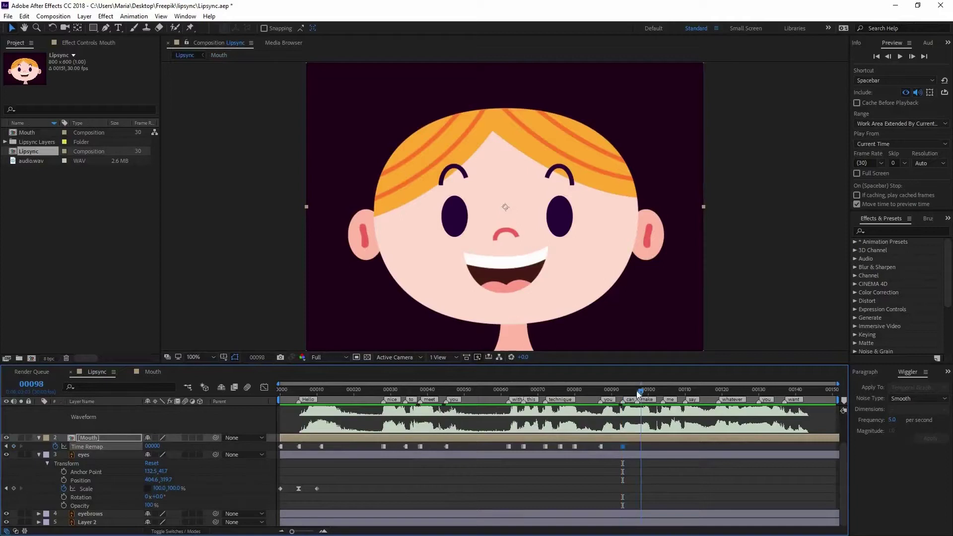
pyautogui.hotkey('shift', '.')
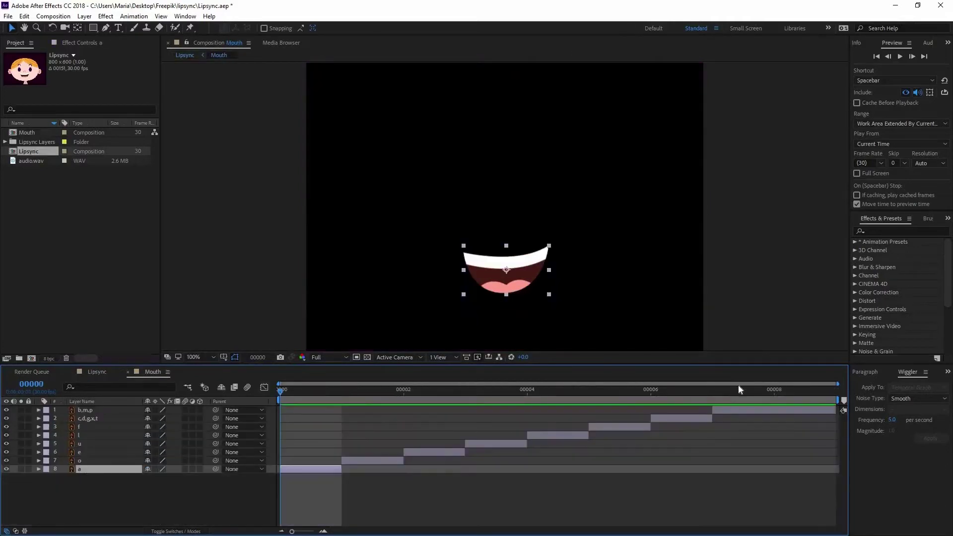
pyautogui.click(694, 396)
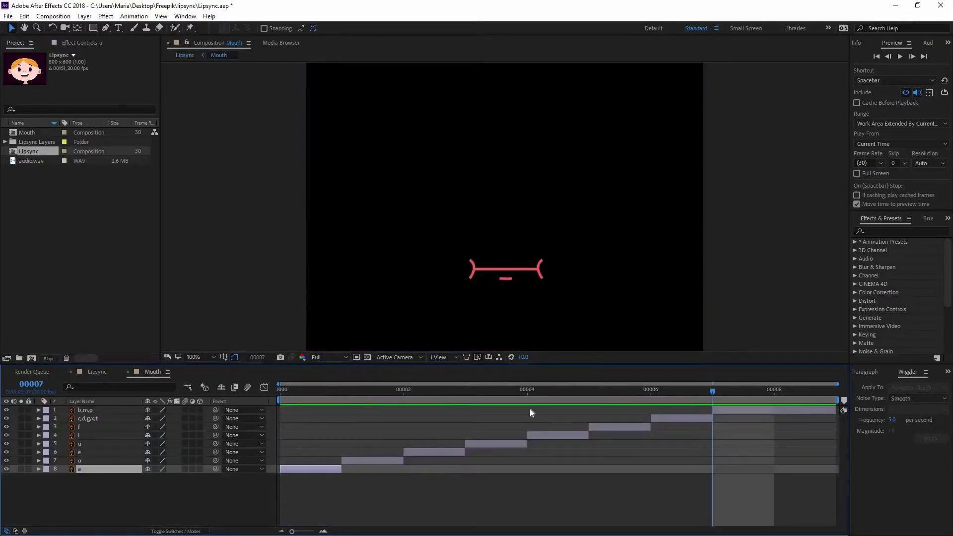
pyautogui.hotkey('shift', ',')
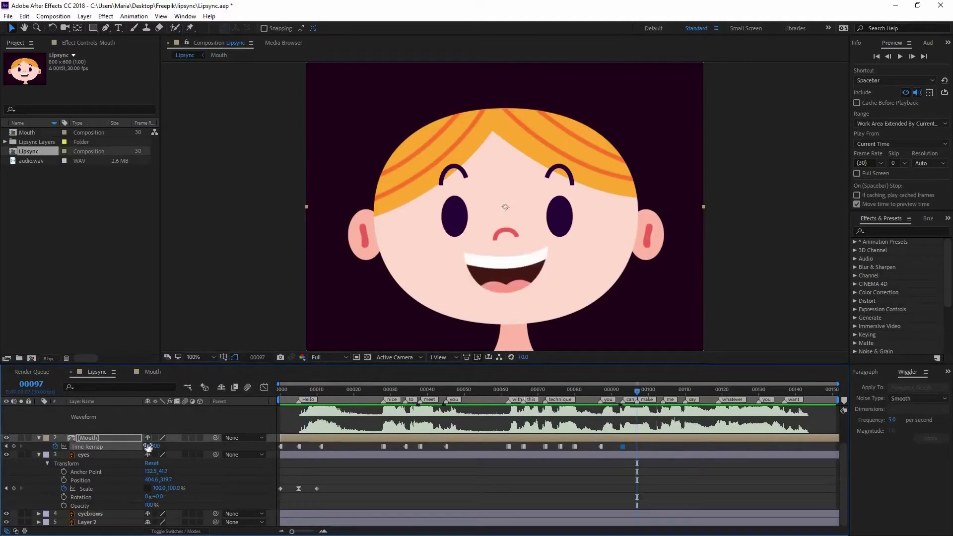
pyautogui.write('7')
pyautogui.press('Return')
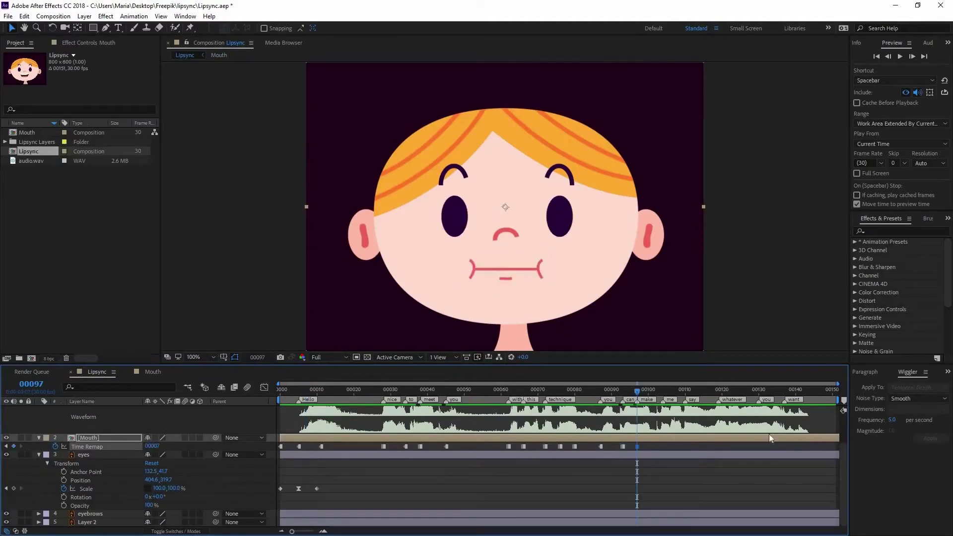
# Set Time Remap to 2 for open teeth at frame 100 and select the keyframe near frame 104.
pyautogui.click(648, 397)
pyautogui.click(152, 372)
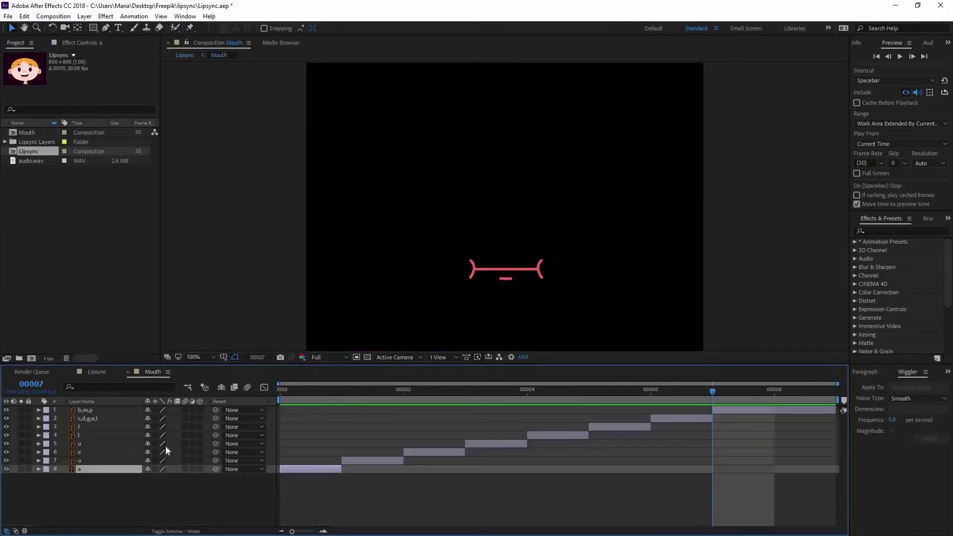
pyautogui.click(98, 372)
pyautogui.press('BackSpace')
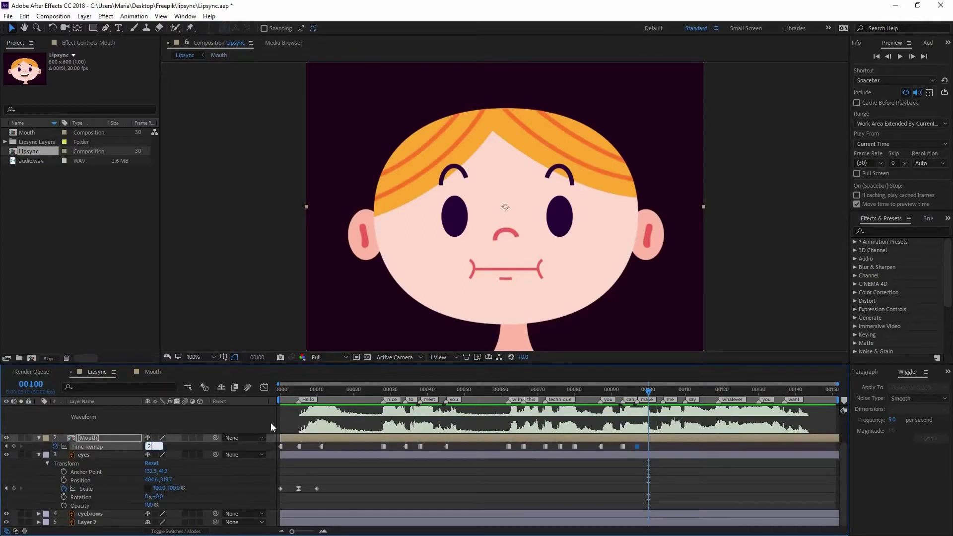
pyautogui.press('Return')
pyautogui.click(663, 392)
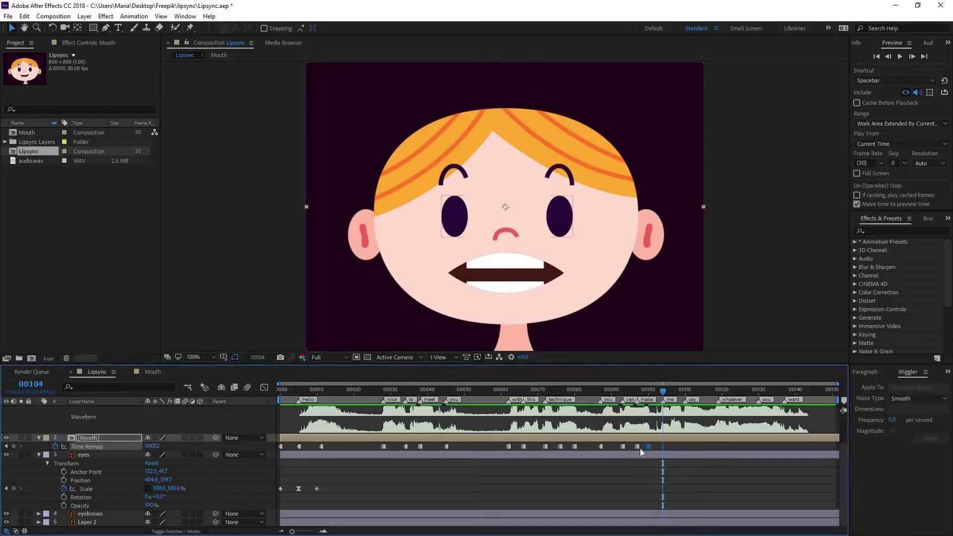
pyautogui.click(637, 447)
# At frame 110, check the mouth shape order and set Time Remap to 2.
pyautogui.click(685, 392)
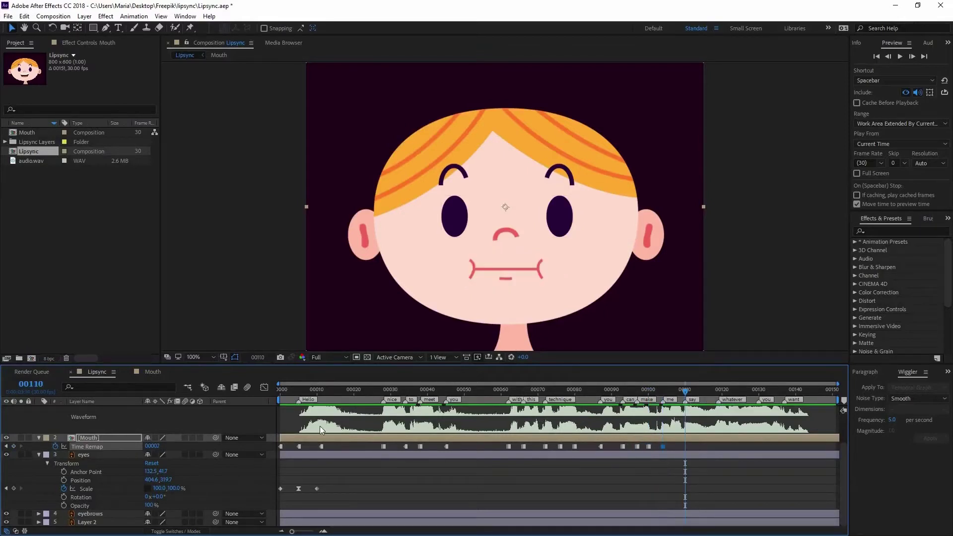
pyautogui.click(148, 373)
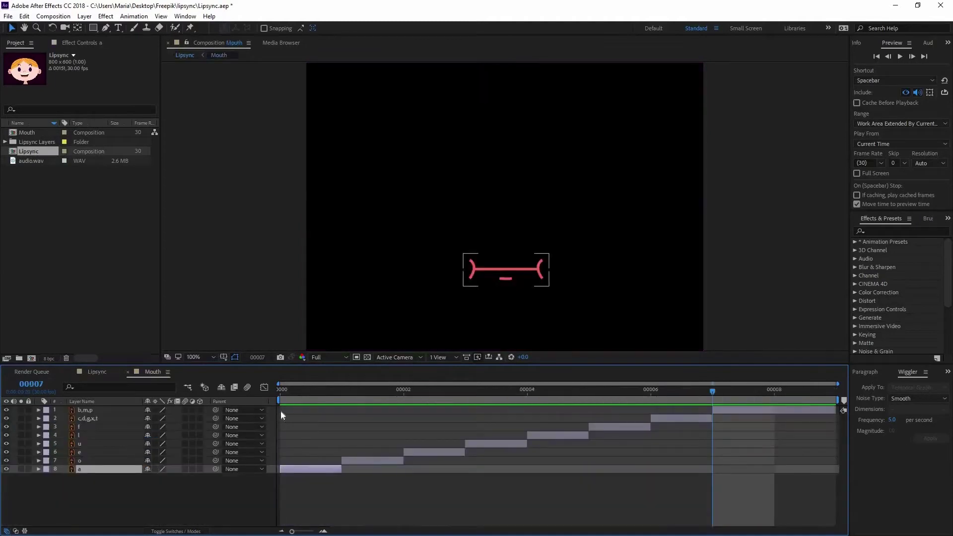
pyautogui.click(97, 372)
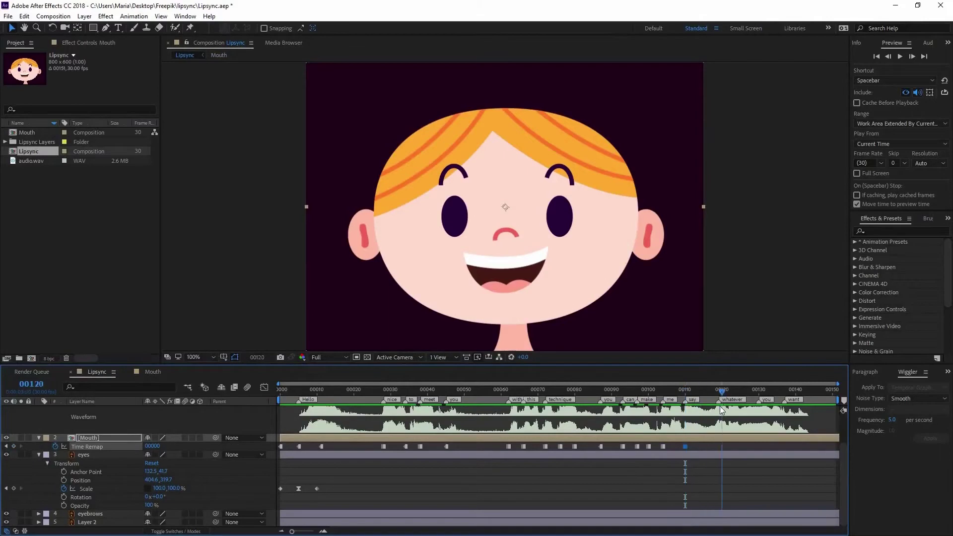
pyautogui.click(153, 372)
pyautogui.click(84, 373)
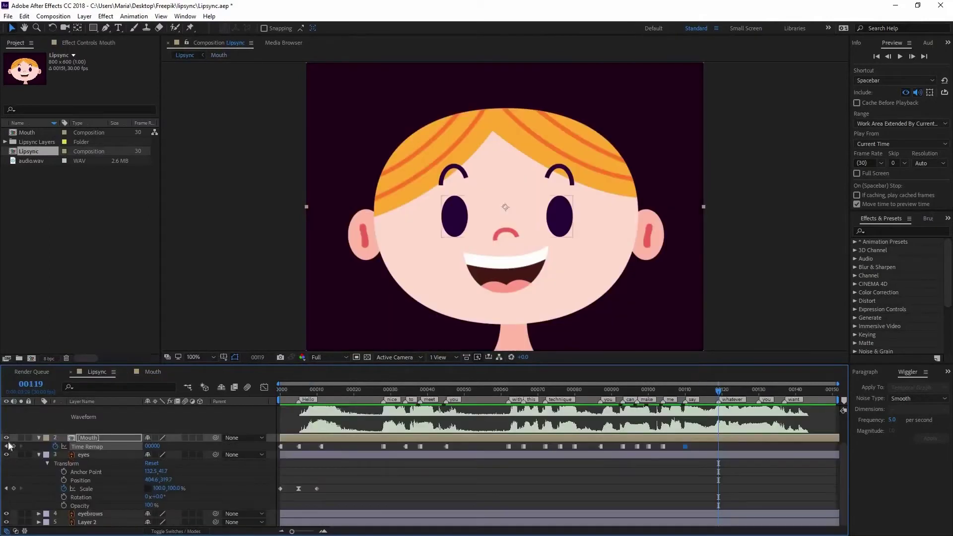
pyautogui.click(149, 372)
pyautogui.click(101, 372)
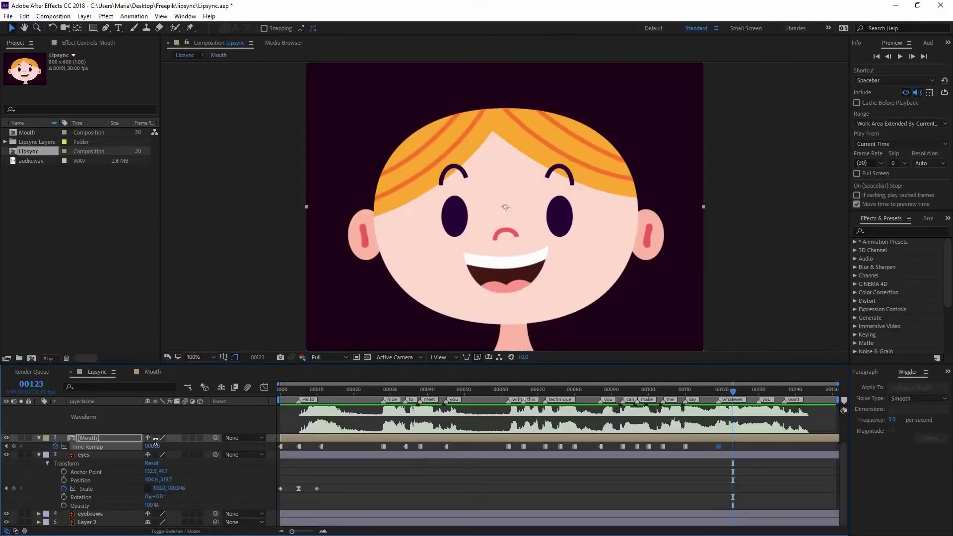
pyautogui.moveTo(151, 445); pyautogui.dragTo(155, 445)
# Around frames 126–130, set the Mouth Time Remap to shape 1.
pyautogui.click(742, 392)
pyautogui.click(149, 372)
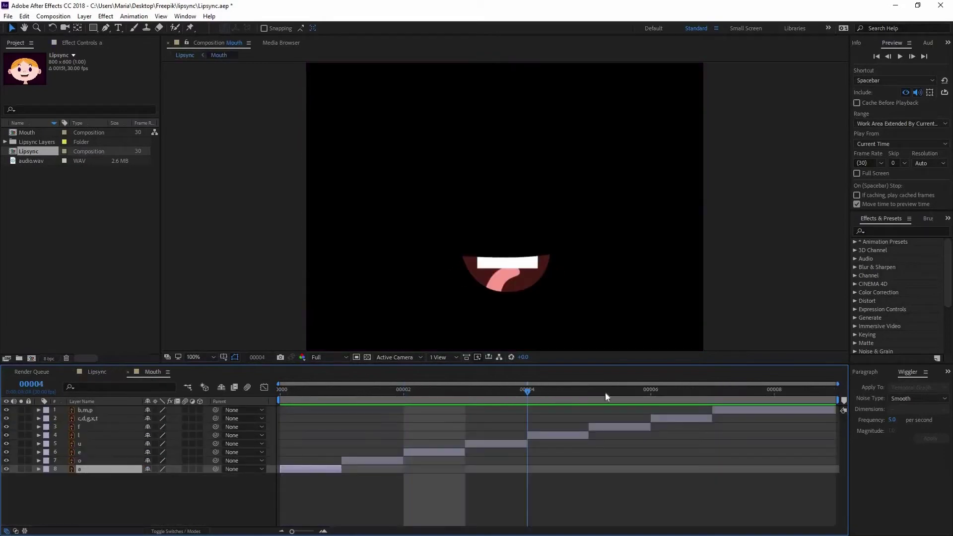
pyautogui.click(97, 372)
pyautogui.click(759, 393)
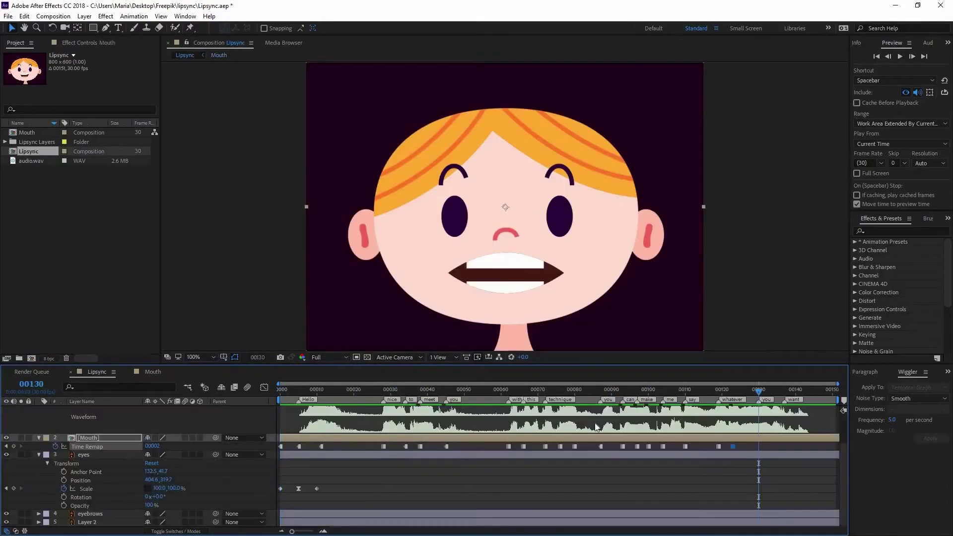
pyautogui.moveTo(152, 445); pyautogui.dragTo(149, 446)
# At the next sound, key Time Remap 0 for the smile shape.
pyautogui.press('space')
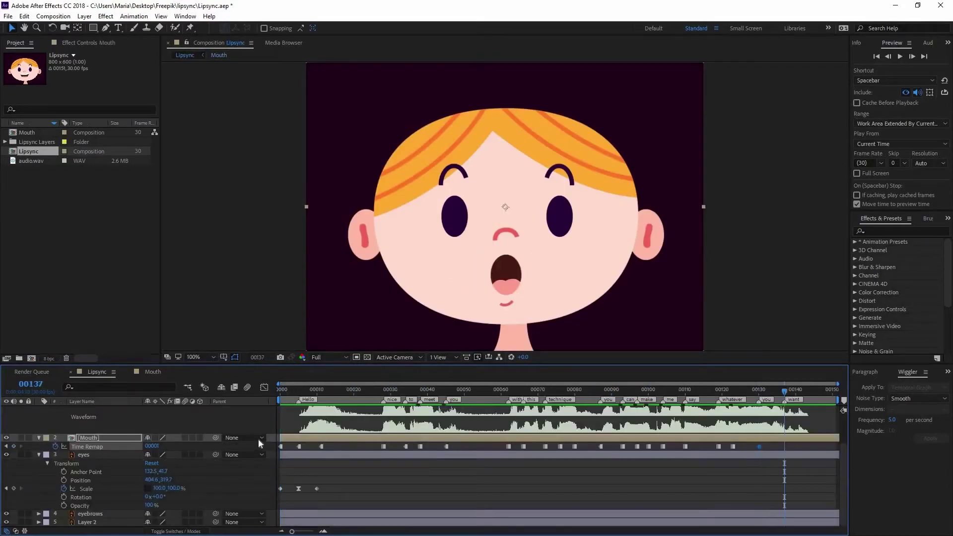
pyautogui.click(152, 445)
pyautogui.write('0')
pyautogui.press('Return')
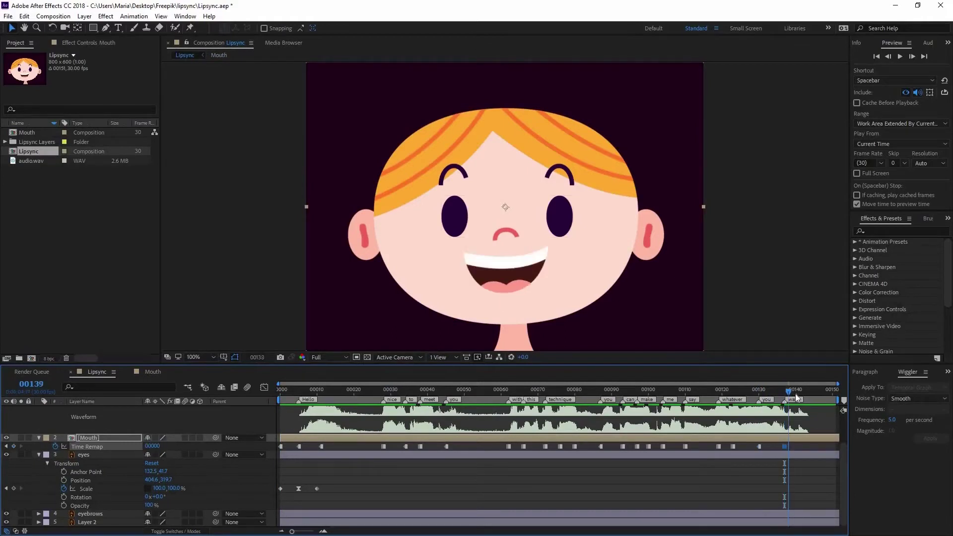
# Set Time Remap to 6 (teeth shape) at frame 140 on 'want', then move to frame 145.
pyautogui.click(144, 371)
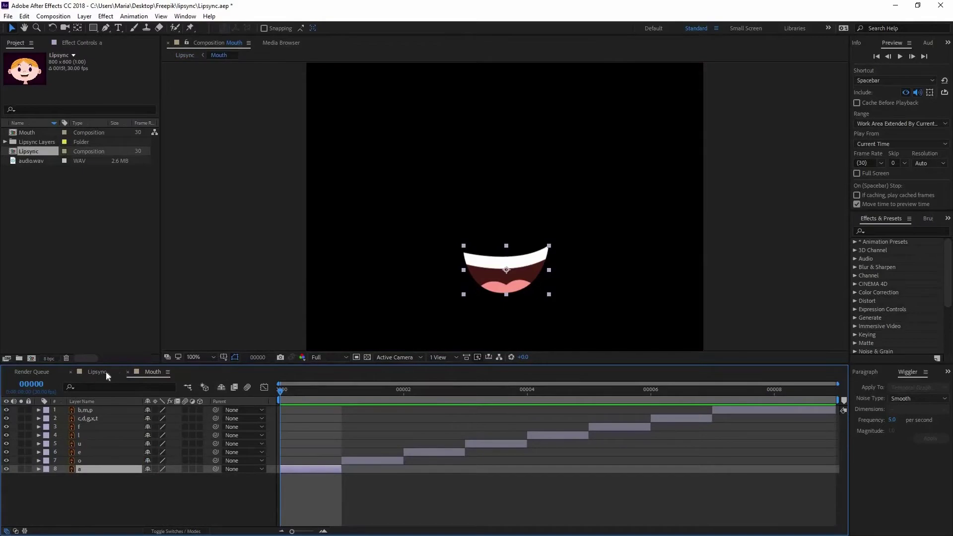
pyautogui.click(654, 395)
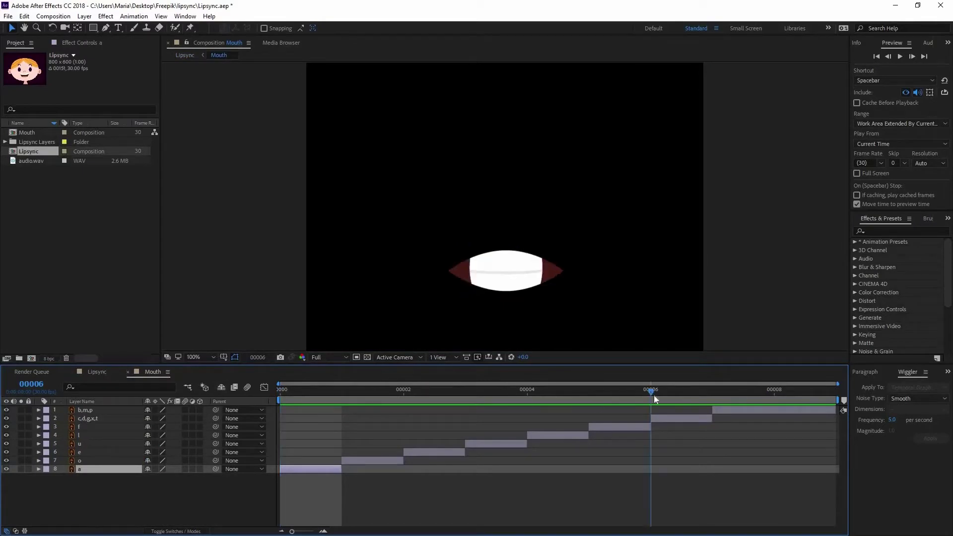
pyautogui.hotkey('shift', 'Escape')
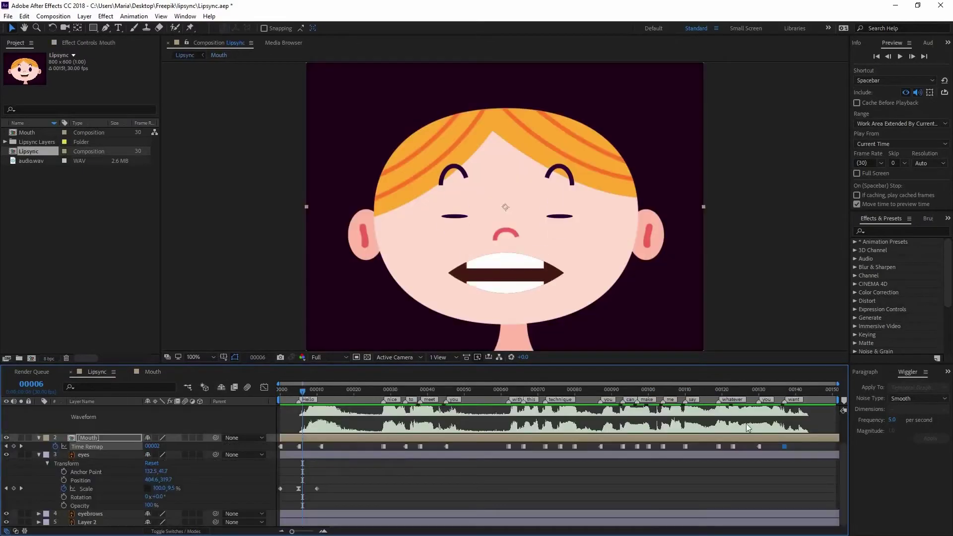
pyautogui.click(795, 393)
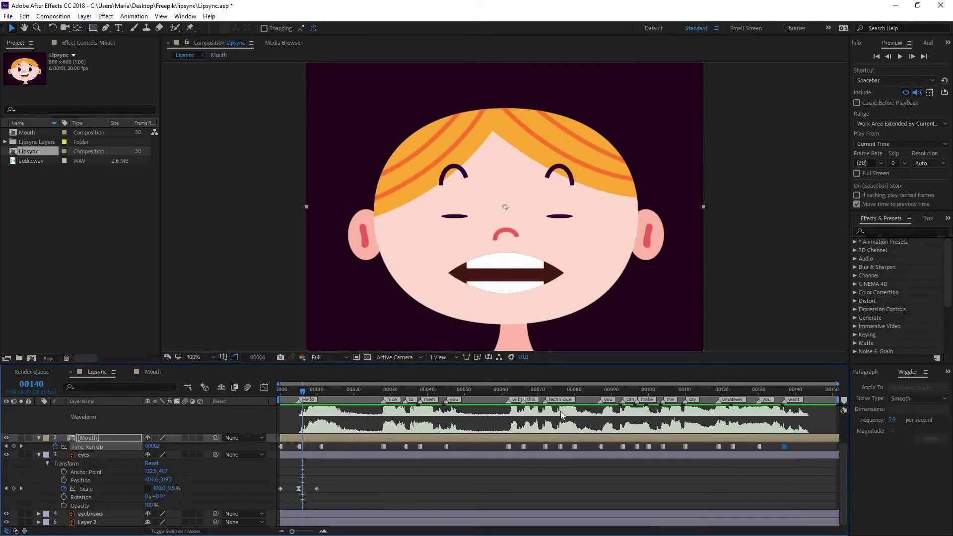
pyautogui.click(152, 445)
pyautogui.write('6')
pyautogui.press('Return')
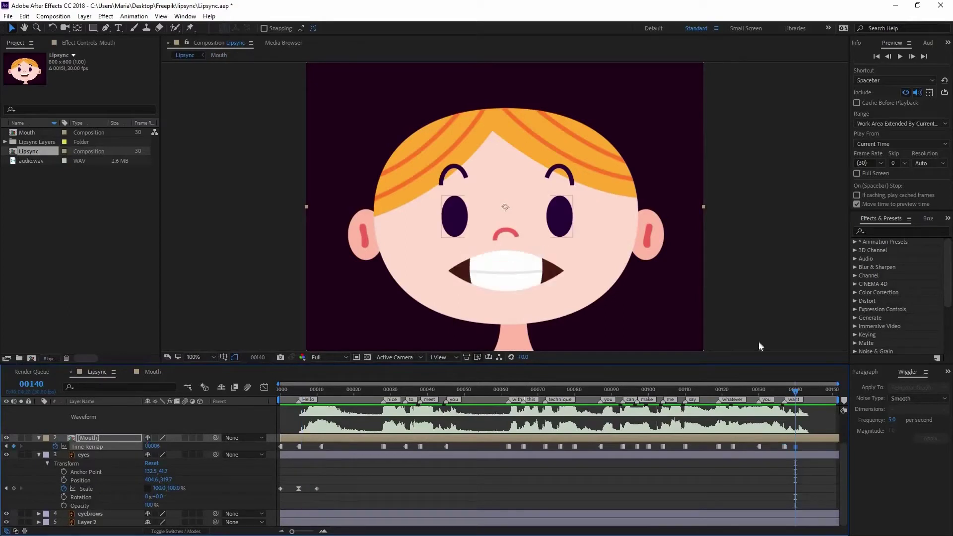
pyautogui.moveTo(818, 392); pyautogui.dragTo(814, 392)
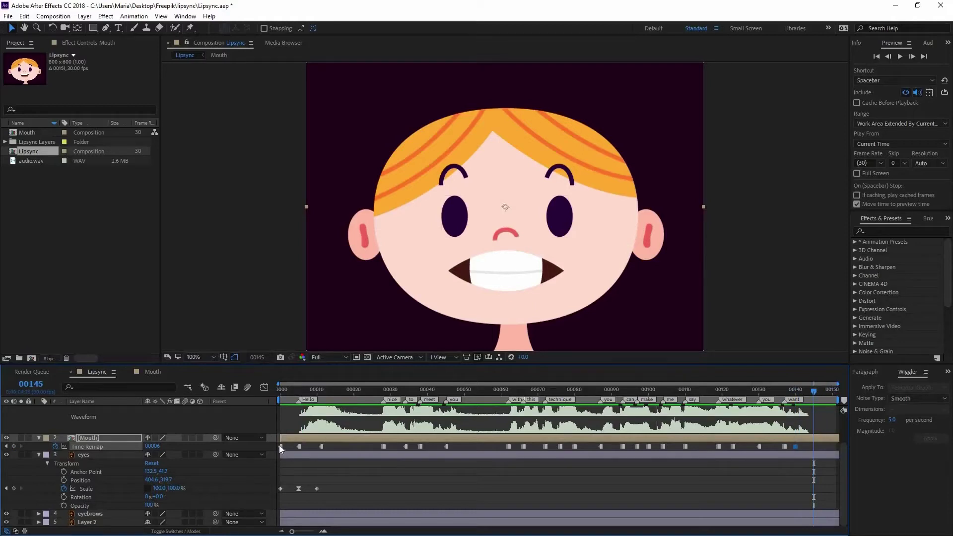
# Paste an open-smile keyframe, preview, and find the tongue 'l' shape at frame 4 of the Mouth precomp.
pyautogui.hotkey('ctrl', 'v')
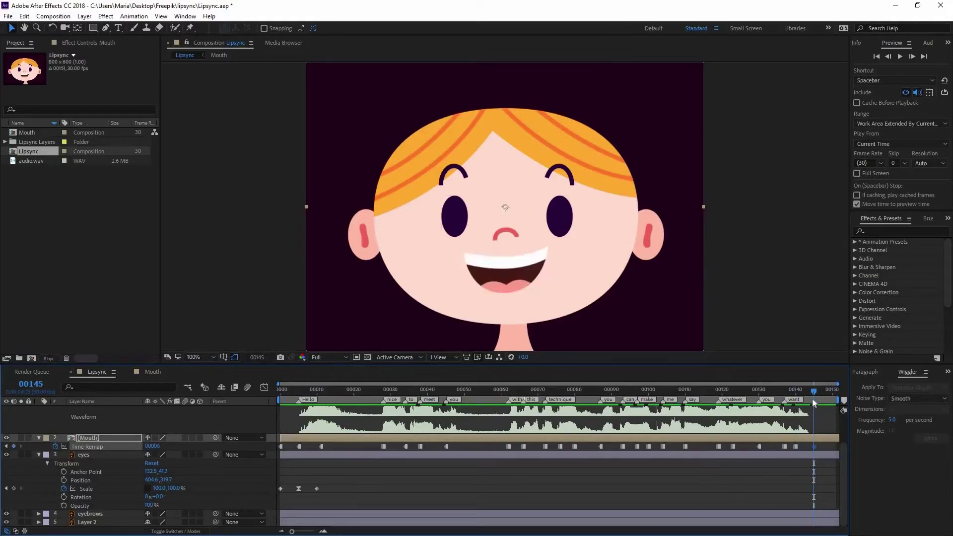
pyautogui.press('space')
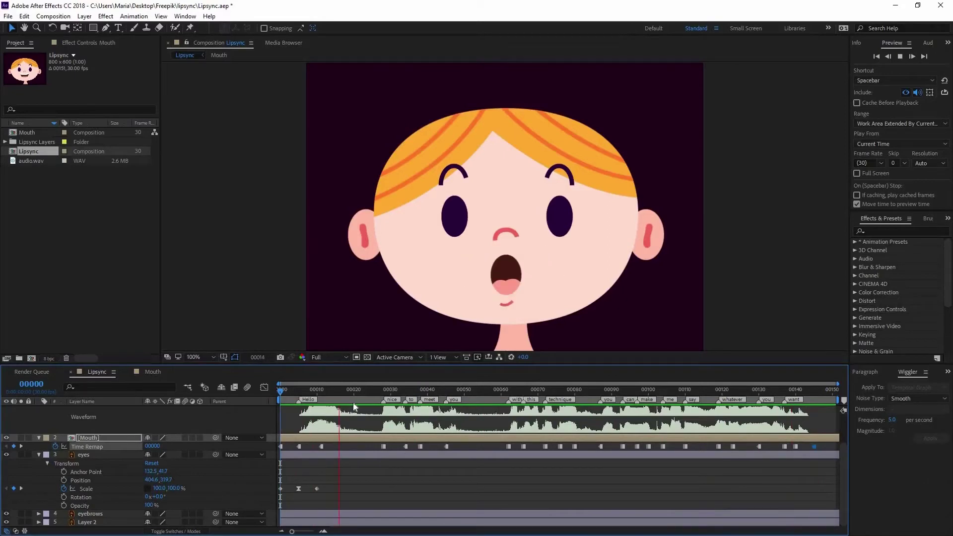
pyautogui.moveTo(303, 392); pyautogui.dragTo(309, 393)
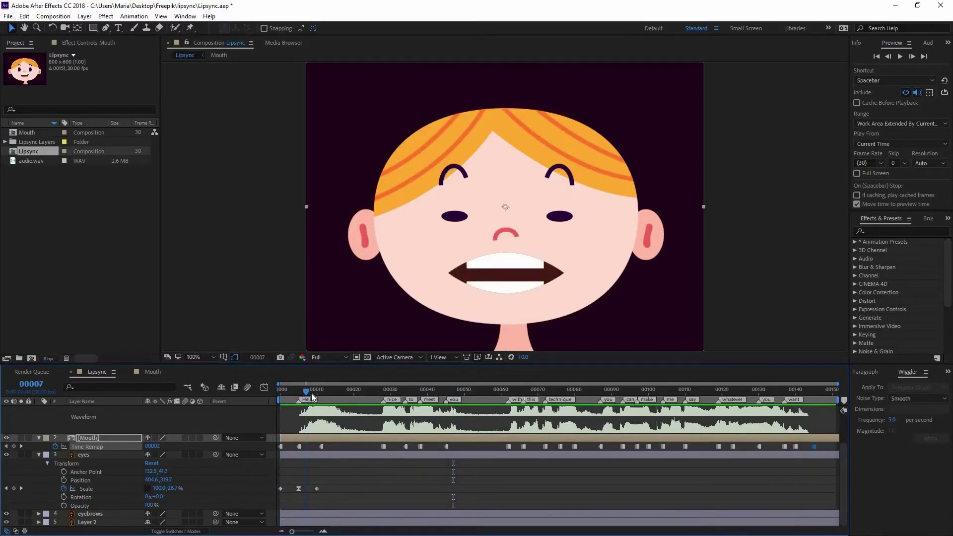
pyautogui.doubleClick(457, 437)
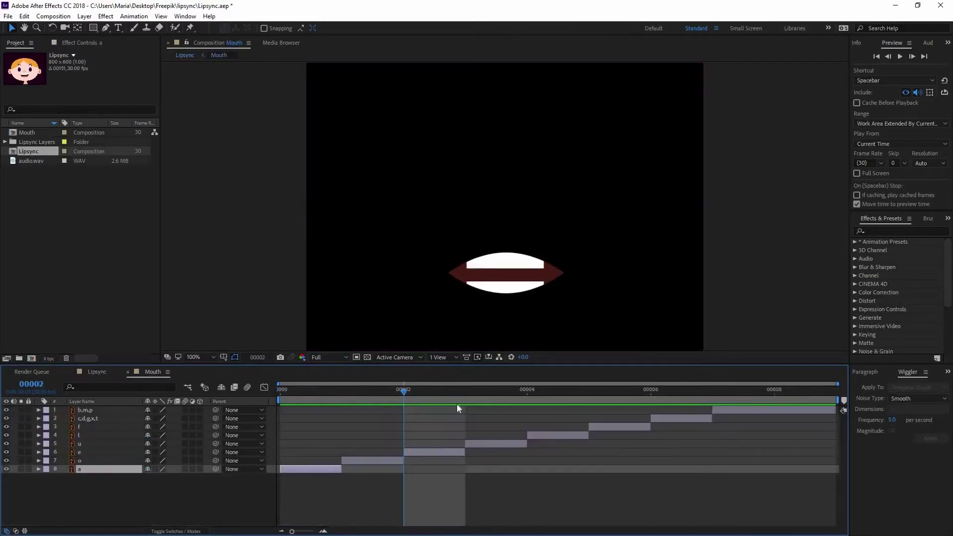
pyautogui.click(125, 435)
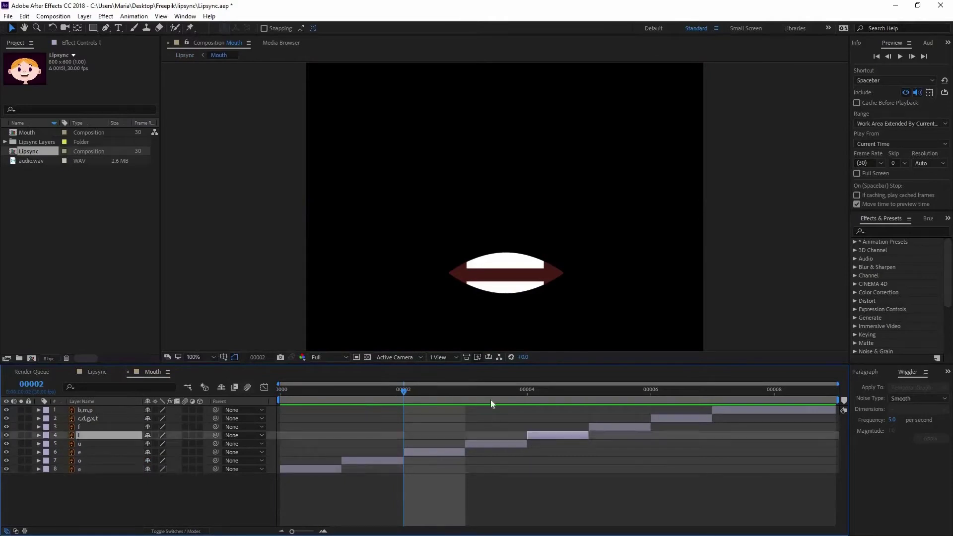
pyautogui.click(522, 393)
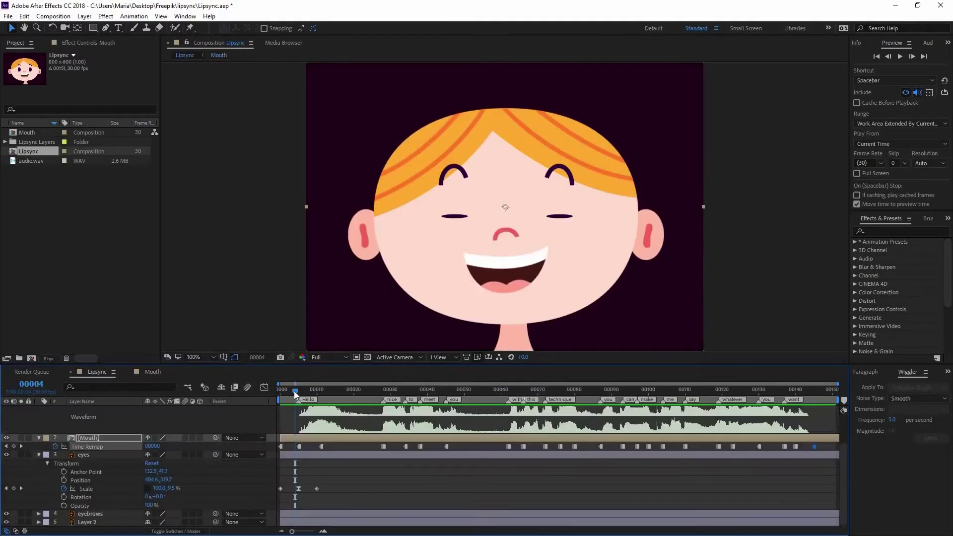
# At frame 8, key the Mouth Time Remap to 4 and nudge that keyframe slightly later.
pyautogui.click(309, 393)
pyautogui.click(155, 446)
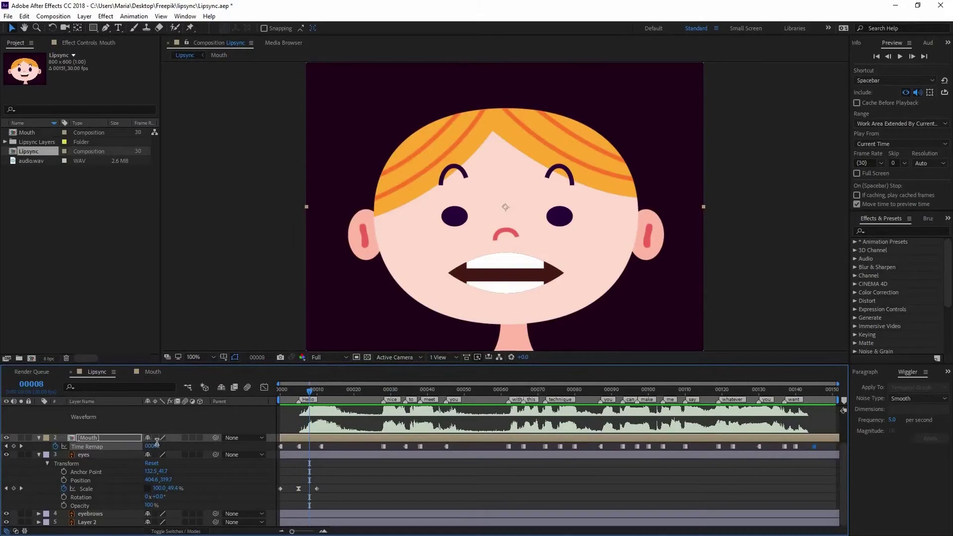
pyautogui.write('4')
pyautogui.press('Return')
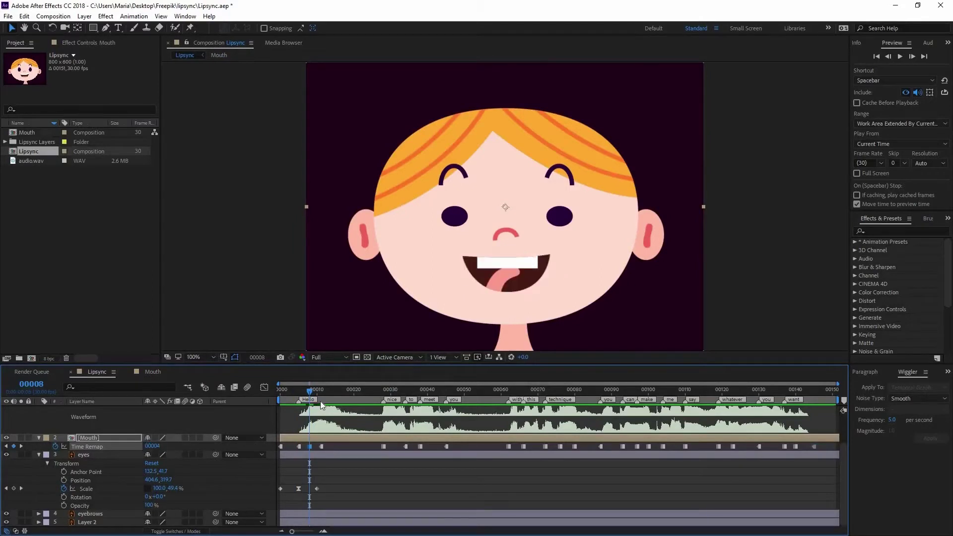
pyautogui.moveTo(310, 400); pyautogui.dragTo(338, 397)
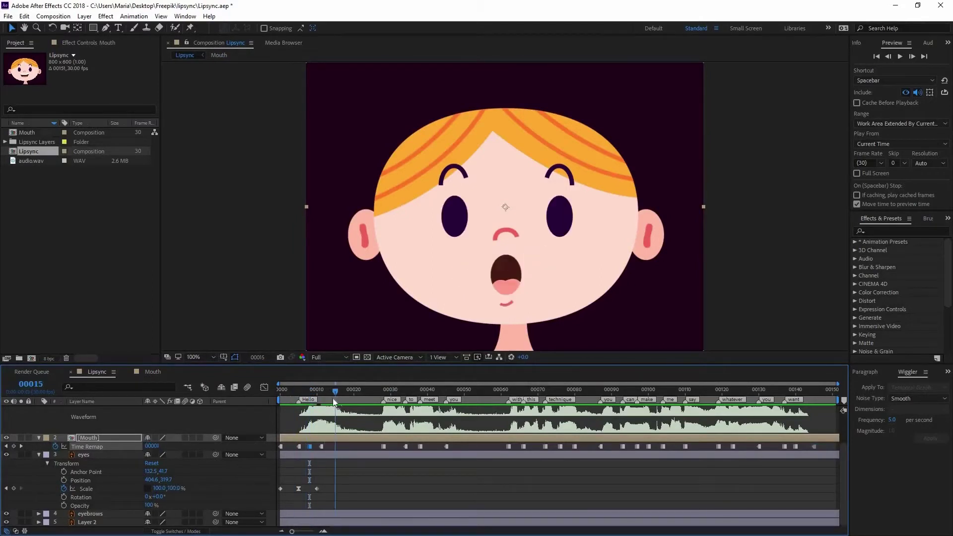
pyautogui.press('j')
pyautogui.press('j')
pyautogui.press('j')
pyautogui.moveTo(321, 446); pyautogui.dragTo(321, 447)
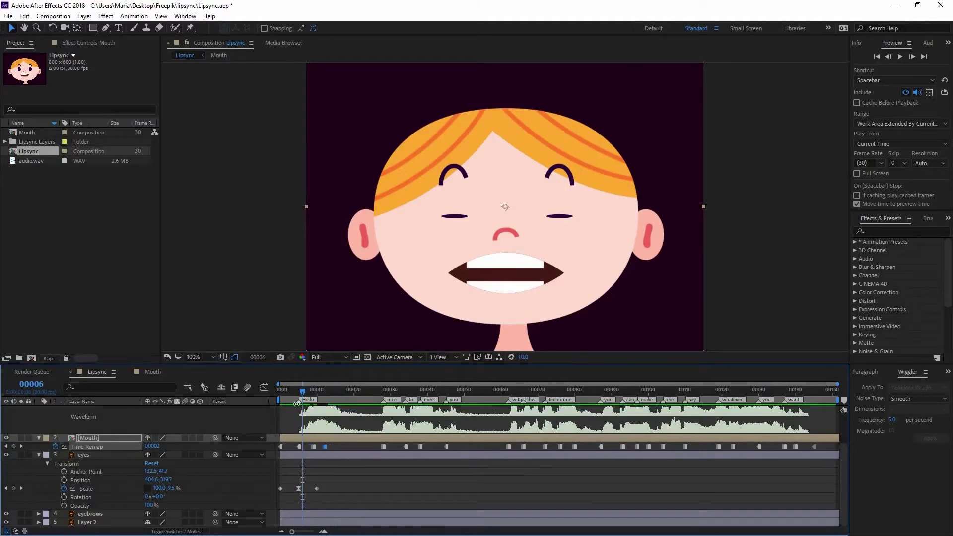
# Preview frames 18 to 32 against the audio and recheck the tongue shape at Mouth frame 4.
pyautogui.press('space')
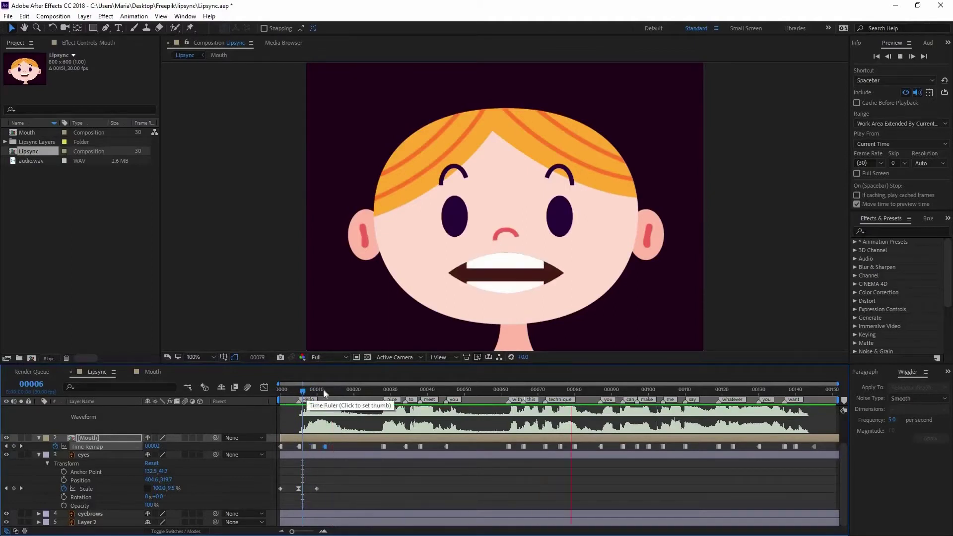
pyautogui.press('space')
pyautogui.moveTo(288, 396); pyautogui.dragTo(394, 398)
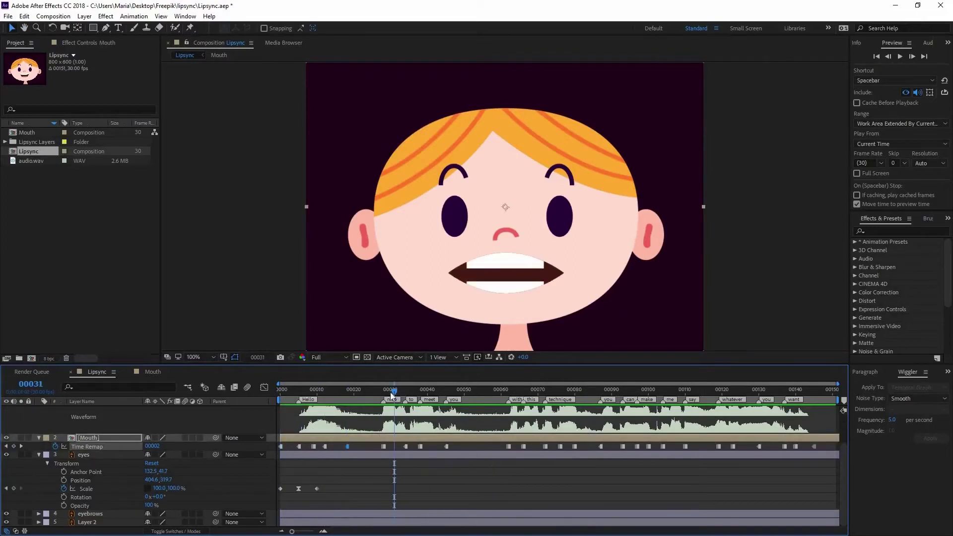
pyautogui.click(154, 373)
pyautogui.click(546, 394)
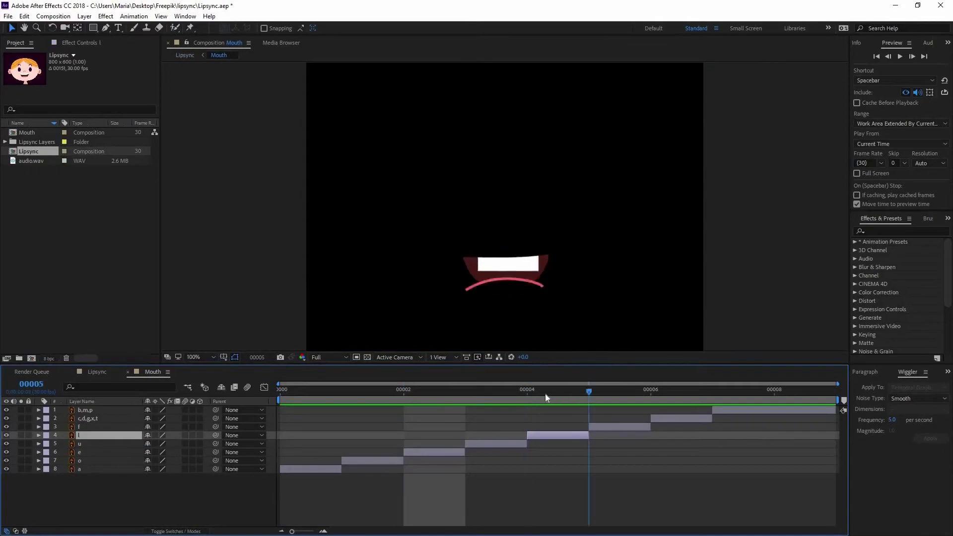
pyautogui.click(99, 373)
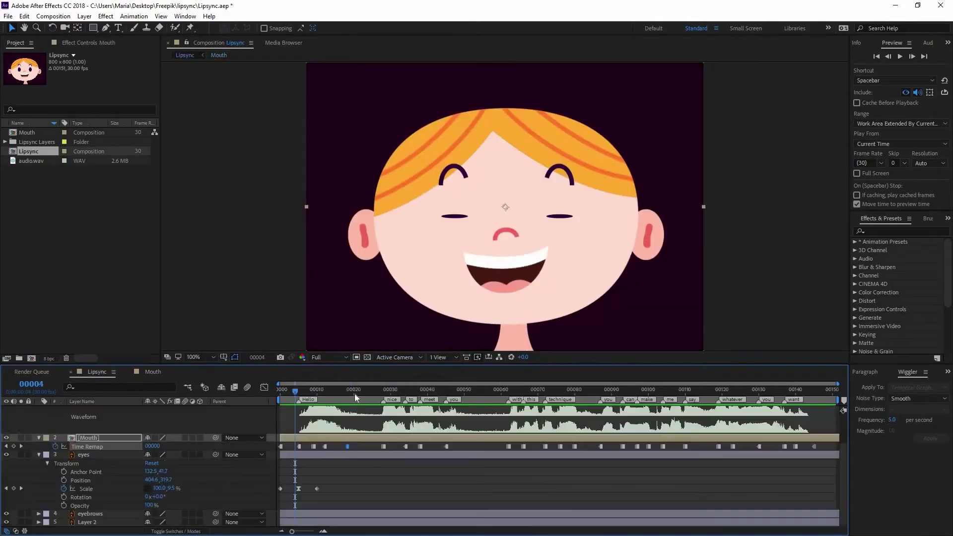
# Scrub to frame 00041, confirm Mouth frame 6 is the teeth shape, and key Time Remap 6 there.
pyautogui.click(383, 447)
pyautogui.moveTo(405, 392); pyautogui.dragTo(431, 391)
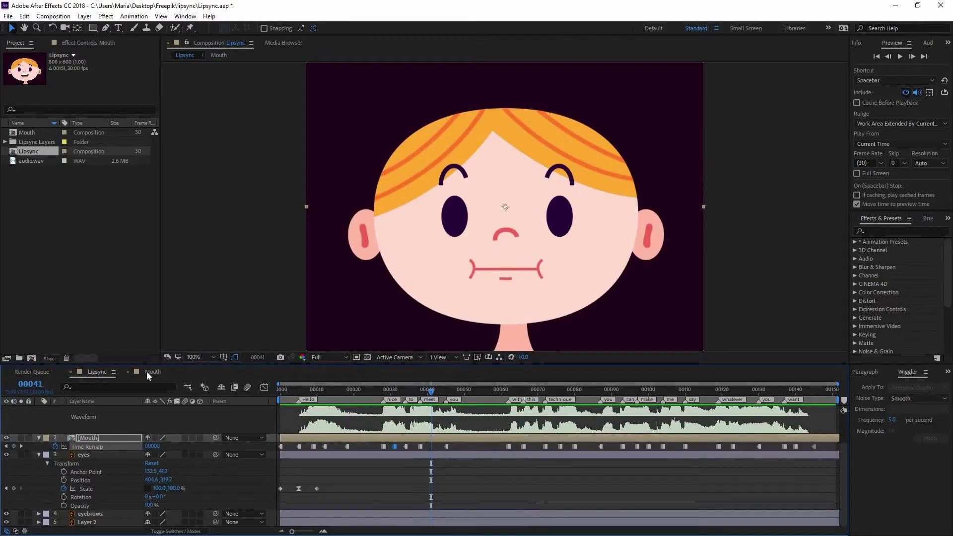
pyautogui.click(149, 373)
pyautogui.click(649, 391)
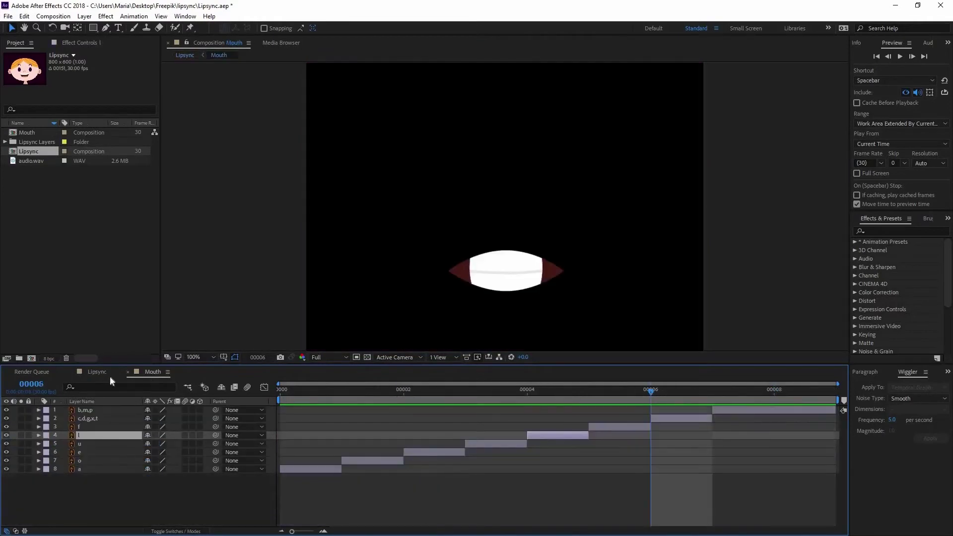
pyautogui.hotkey('shift', 'Escape')
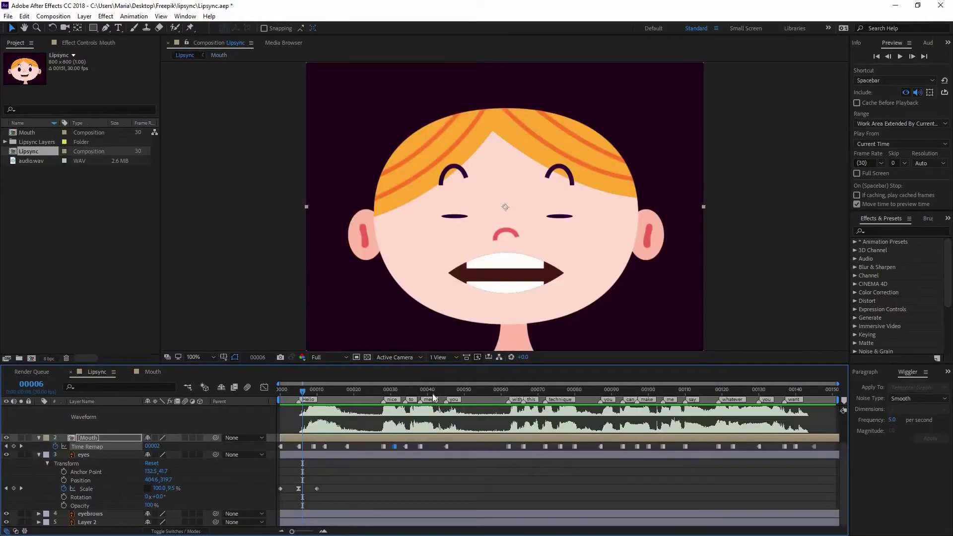
pyautogui.click(433, 394)
pyautogui.click(152, 446)
pyautogui.write('6')
pyautogui.press('Return')
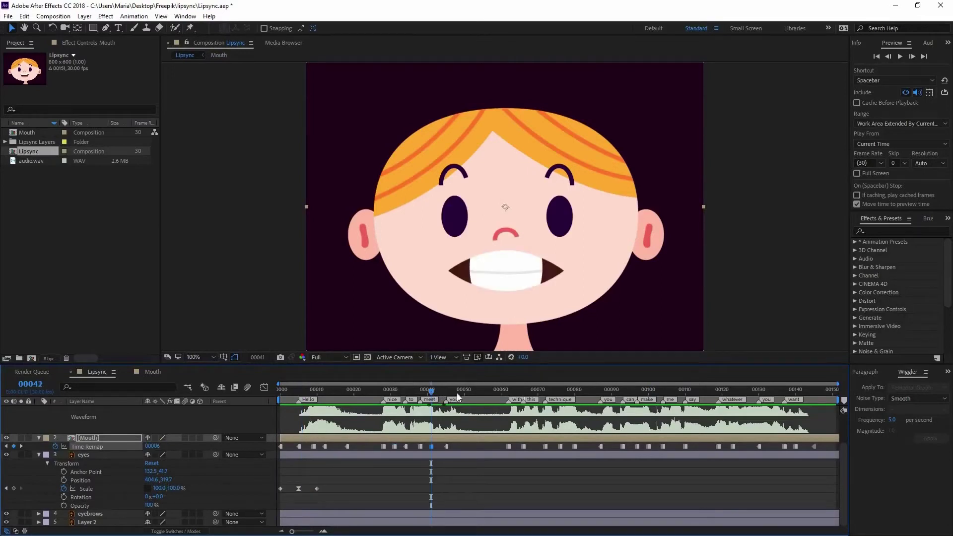
# Preview the lip sync in sections from frames 00041, 00058 and 00085 through frame 00106.
pyautogui.press('space')
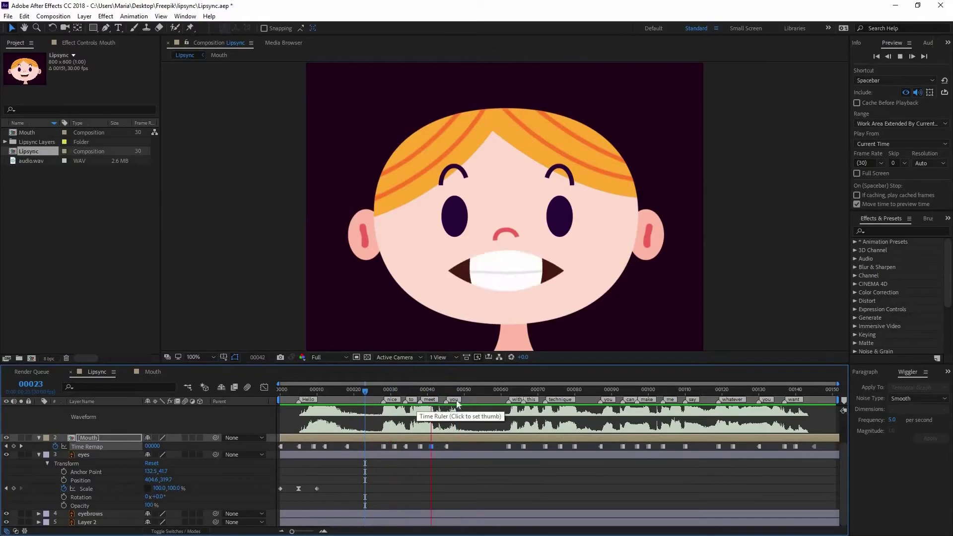
pyautogui.click(508, 389)
pyautogui.press('space')
pyautogui.click(495, 393)
pyautogui.press('space')
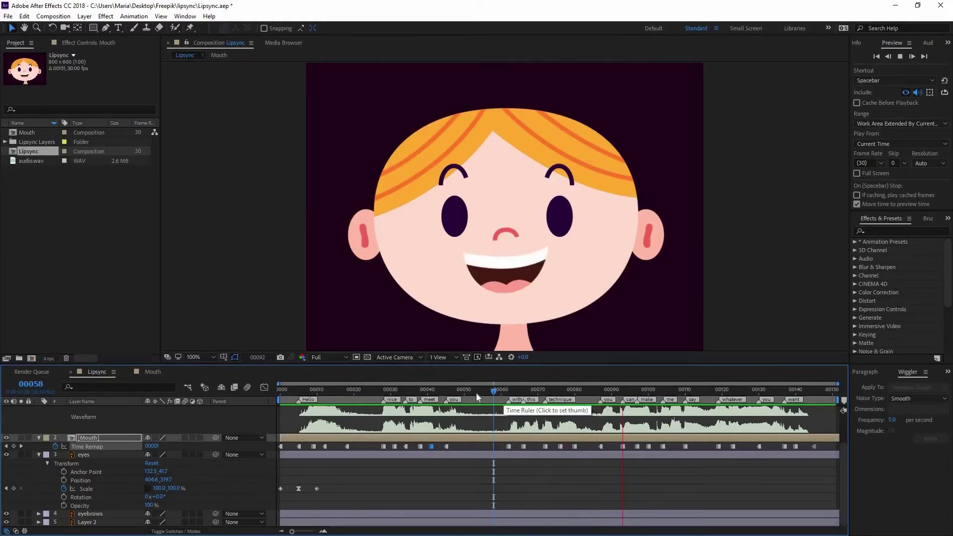
pyautogui.press('space')
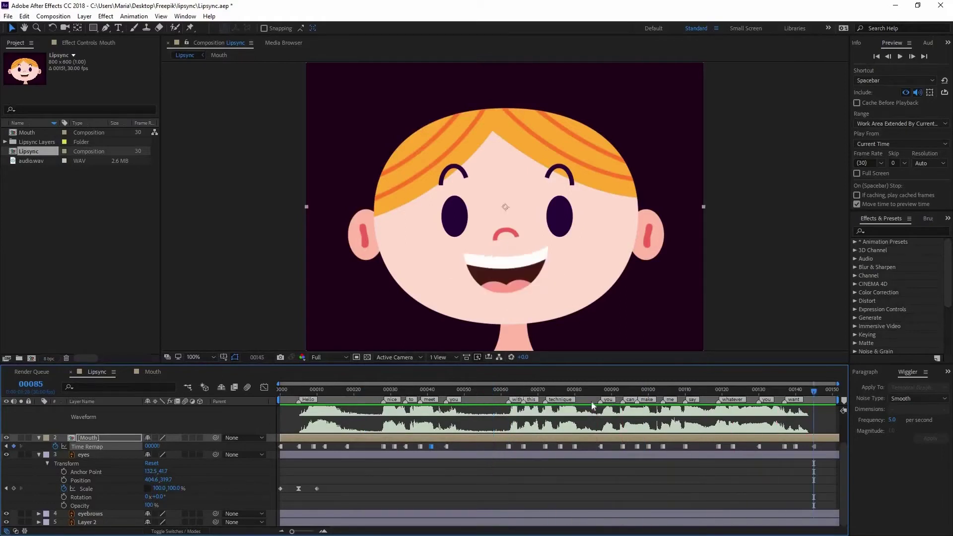
pyautogui.click(593, 400)
pyautogui.press('space')
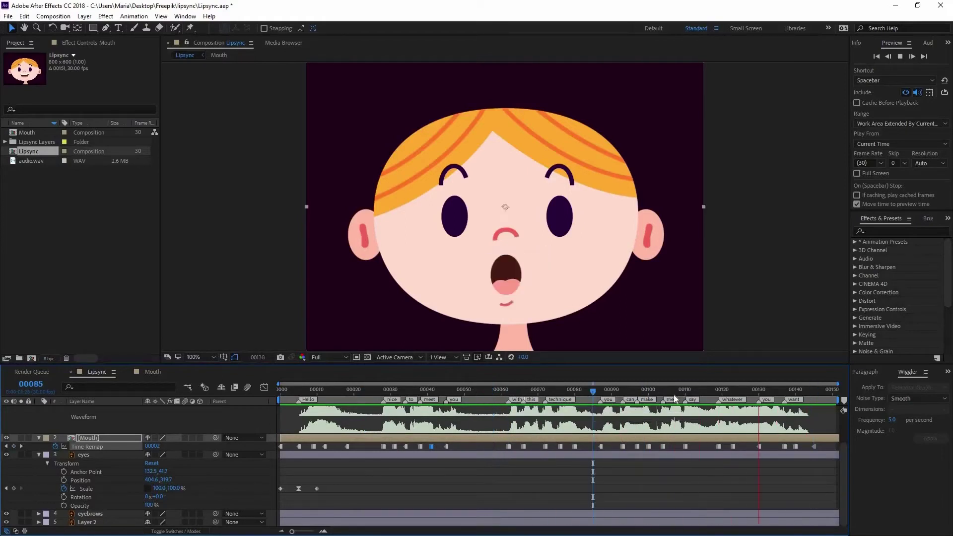
pyautogui.click(671, 395)
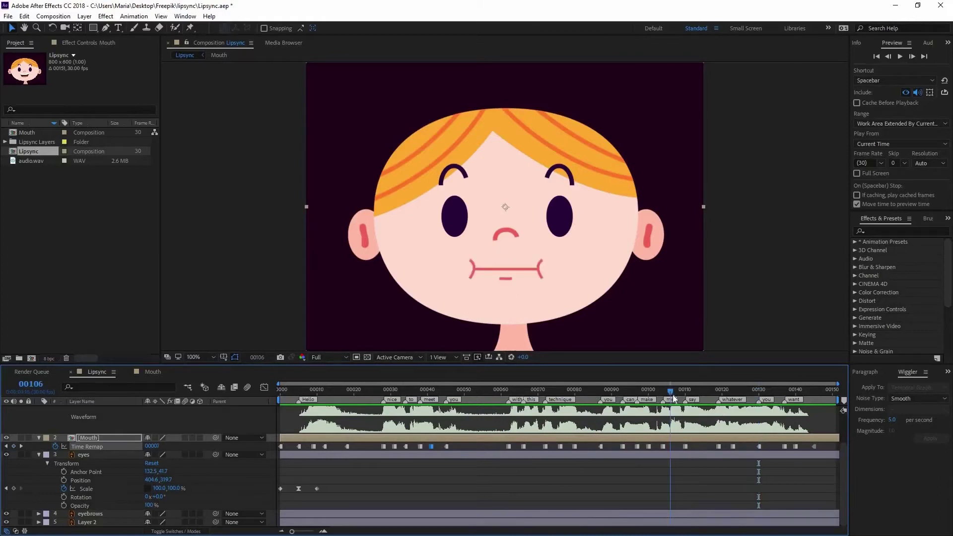
# Check the Mouth comp shapes, then key Time Remap 2 at frame 00107.
pyautogui.click(168, 375)
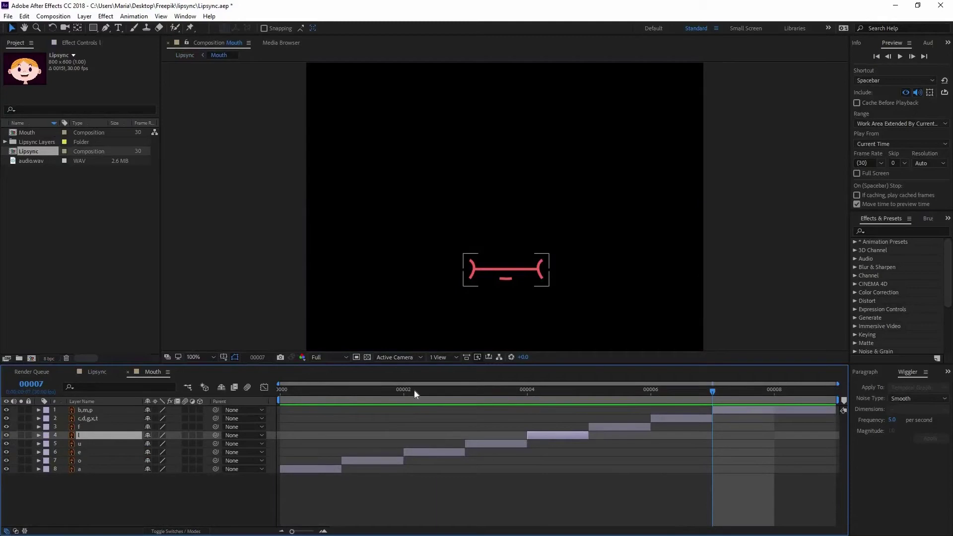
pyautogui.press('space')
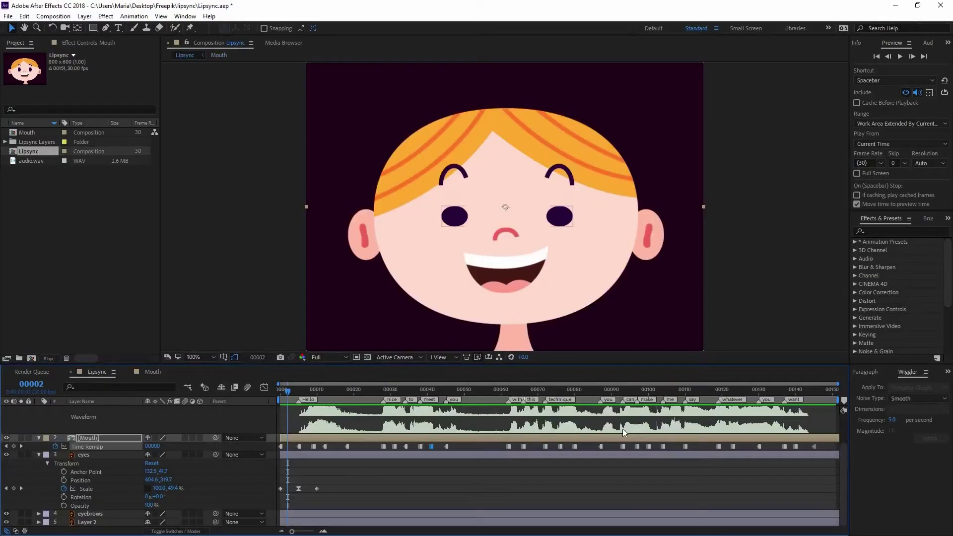
pyautogui.moveTo(674, 392); pyautogui.dragTo(674, 392)
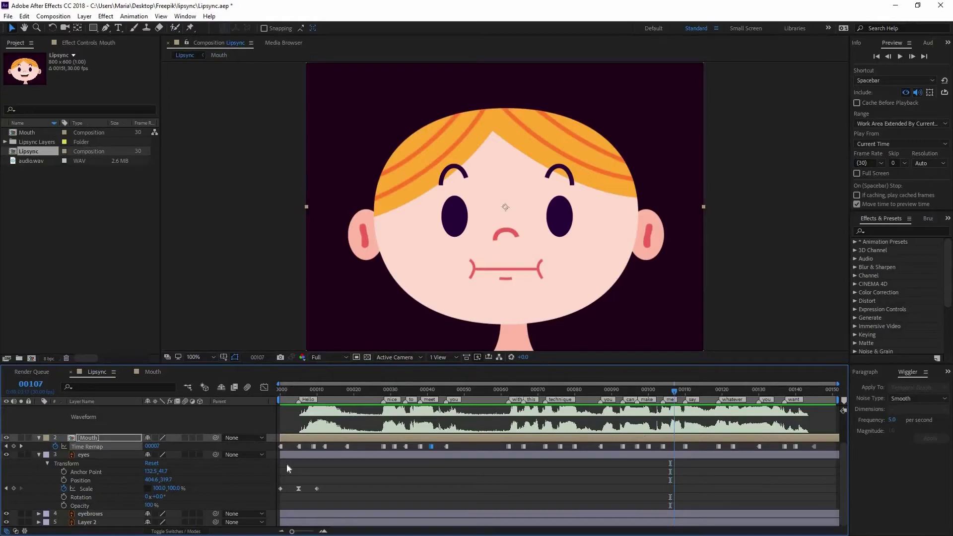
pyautogui.click(151, 446)
pyautogui.write('2')
pyautogui.press('Return')
# Compare mouth shapes 0 through 2 and key Time Remap 2 at frame 00113.
pyautogui.moveTo(678, 389); pyautogui.dragTo(696, 393)
pyautogui.click(152, 372)
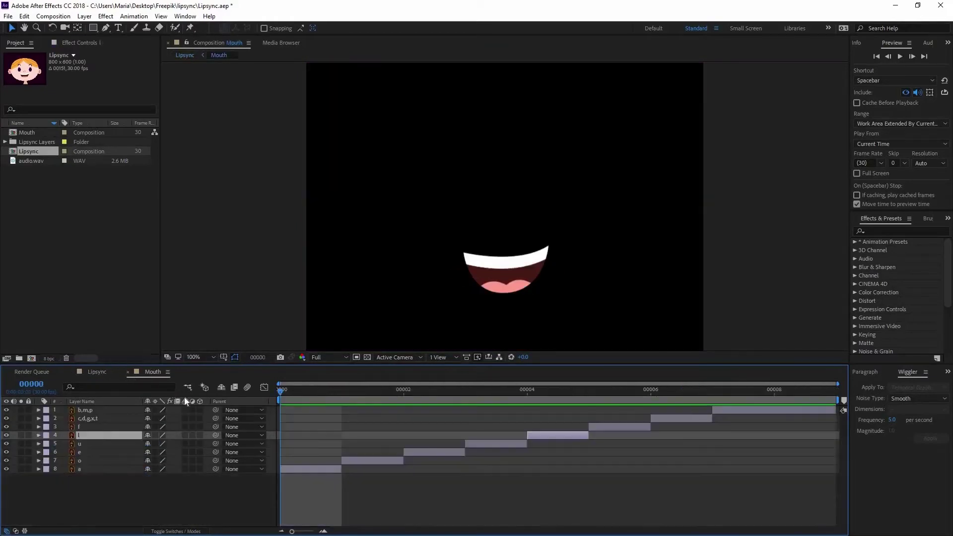
pyautogui.moveTo(382, 392); pyautogui.dragTo(418, 394)
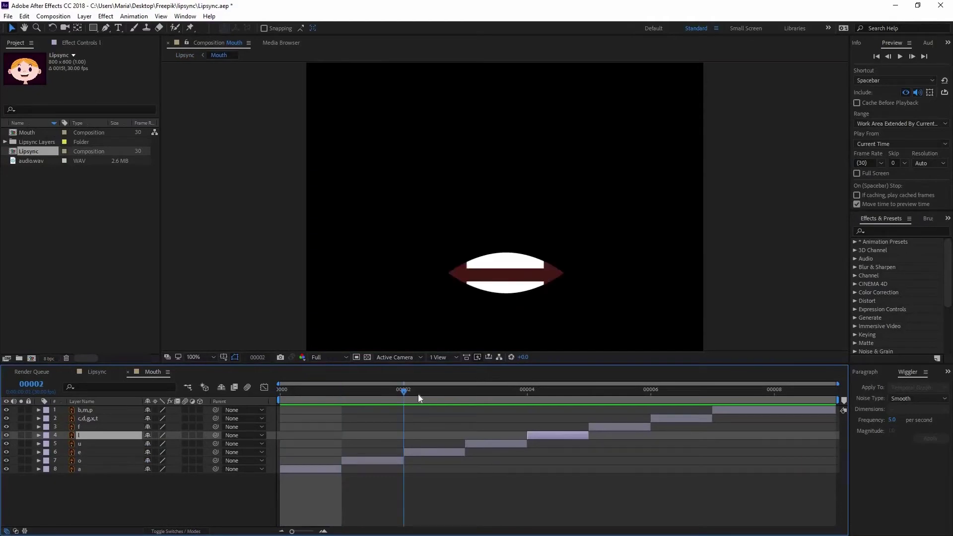
pyautogui.hotkey('shift', 'Escape')
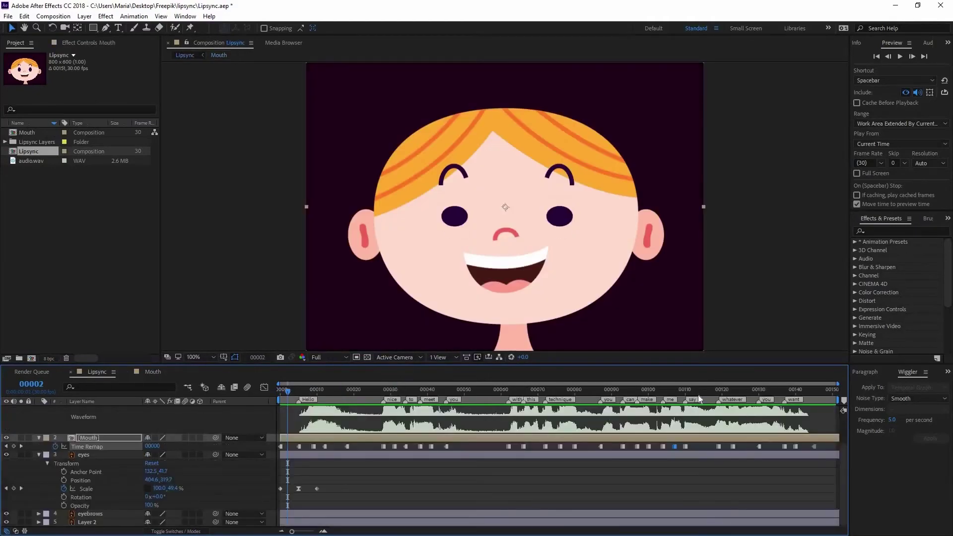
pyautogui.click(696, 393)
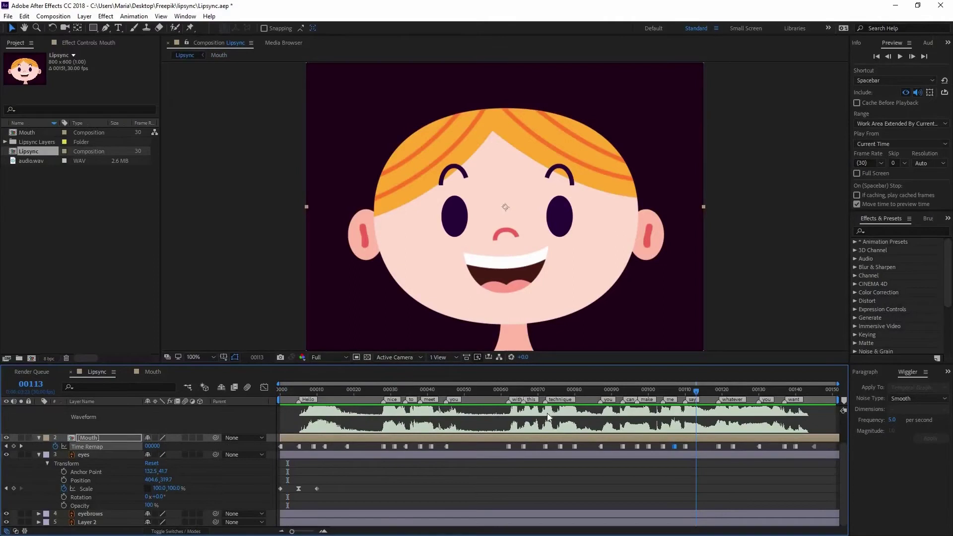
pyautogui.click(151, 446)
pyautogui.write('2')
pyautogui.press('Return')
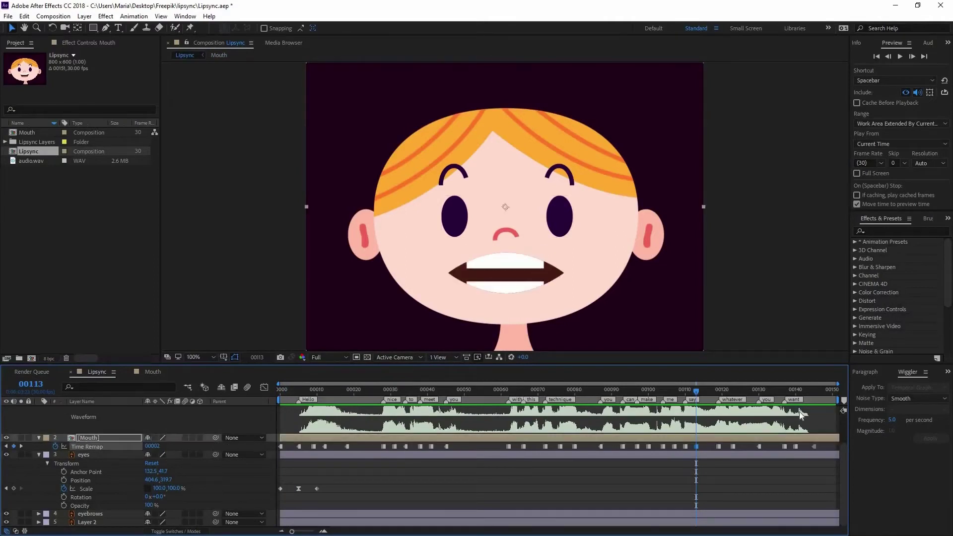
# Advance to frame 00121 and pick mouth shape 3 in the Mouth comp for the next sound.
pyautogui.moveTo(709, 393); pyautogui.dragTo(745, 401)
pyautogui.click(168, 375)
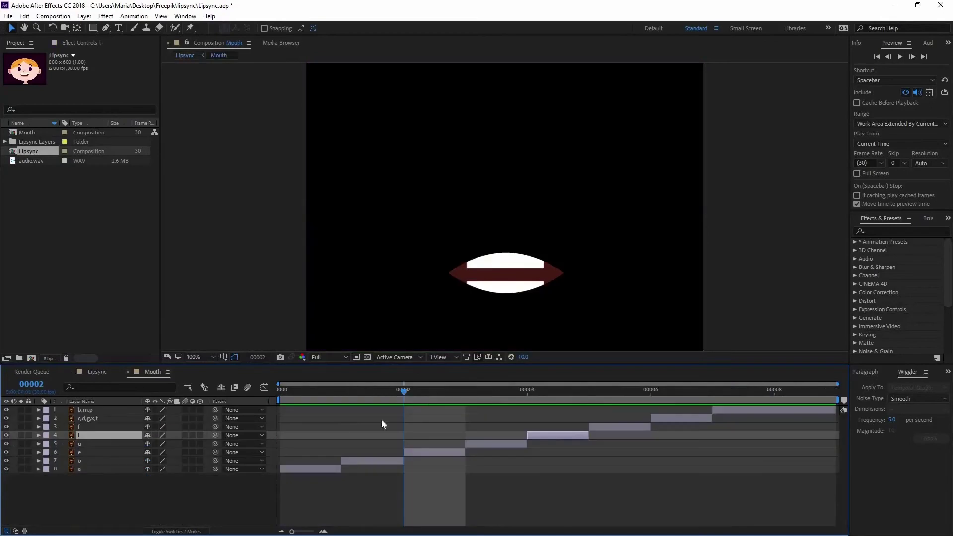
pyautogui.moveTo(457, 397); pyautogui.dragTo(459, 401)
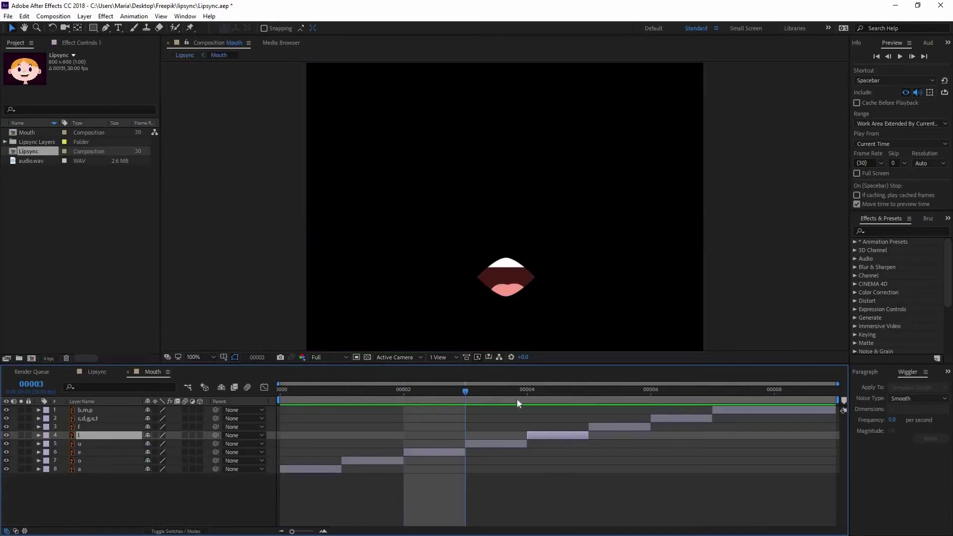
pyautogui.click(97, 372)
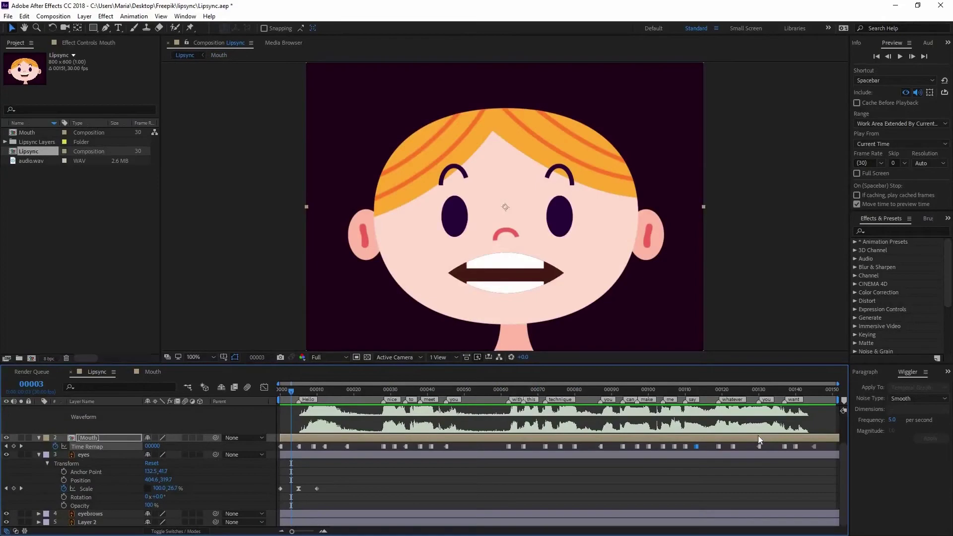
# Key the Mouth Time Remap to 3 at frame 00126, then play back the whole lip sync.
pyautogui.click(743, 392)
pyautogui.click(152, 446)
pyautogui.write('3')
pyautogui.press('Return')
pyautogui.moveTo(756, 392); pyautogui.dragTo(794, 397)
pyautogui.press('space')
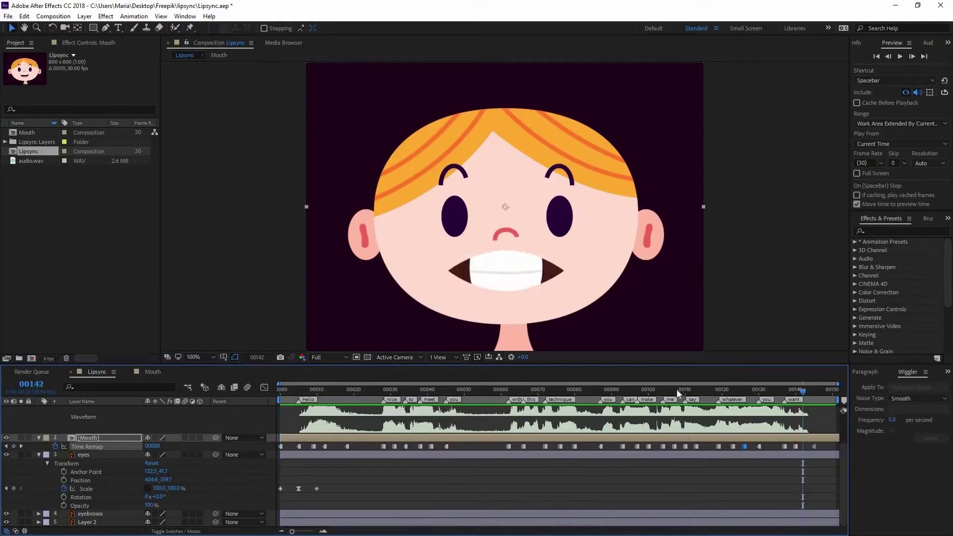
pyautogui.click(679, 391)
pyautogui.moveTo(702, 392); pyautogui.dragTo(696, 446)
pyautogui.click(696, 447)
pyautogui.press('Delete')
pyautogui.press('space')
pyautogui.moveTo(709, 444); pyautogui.dragTo(761, 449)
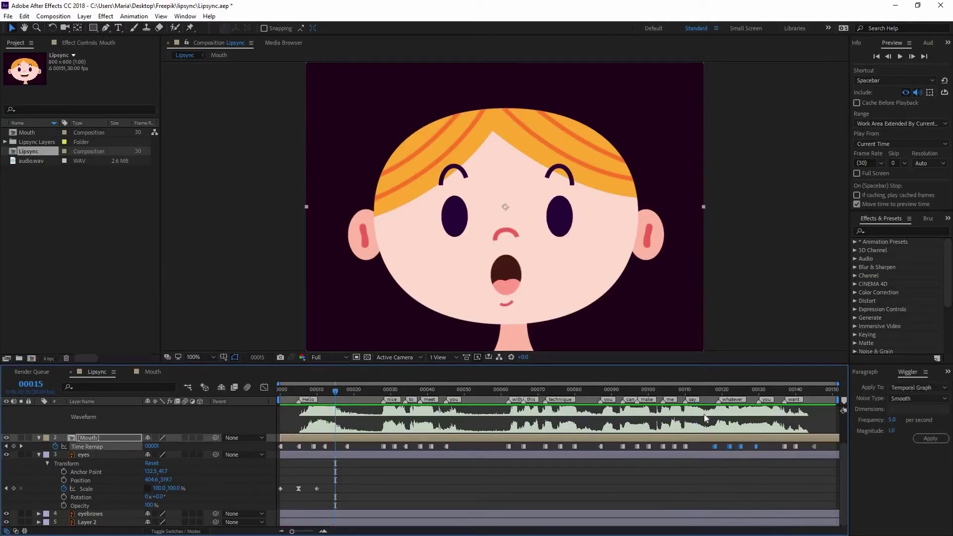
pyautogui.press('space')
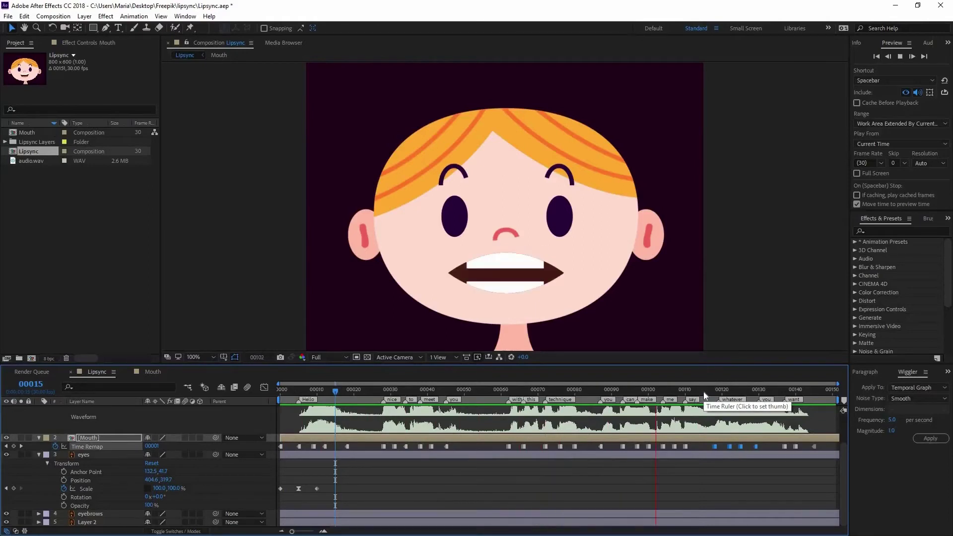
pyautogui.click(653, 393)
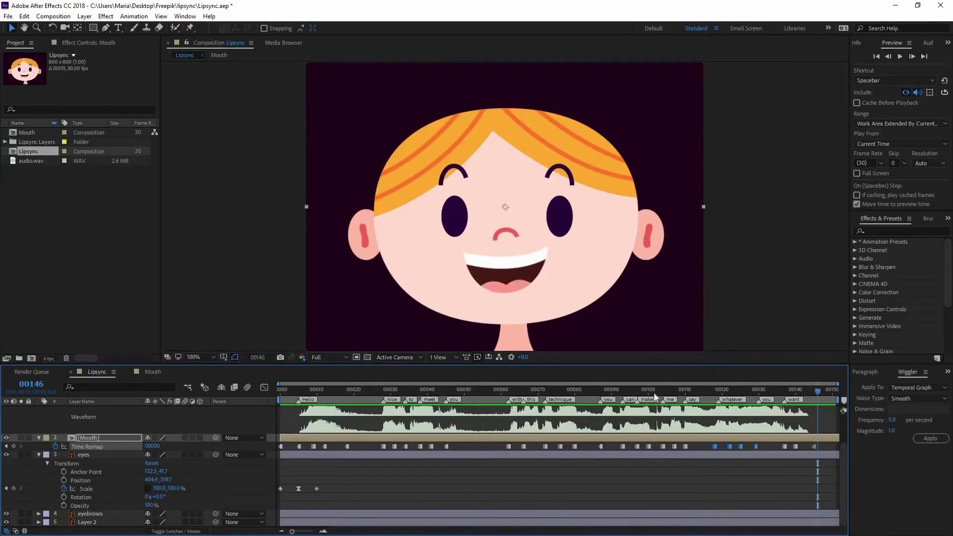
pyautogui.click(674, 447)
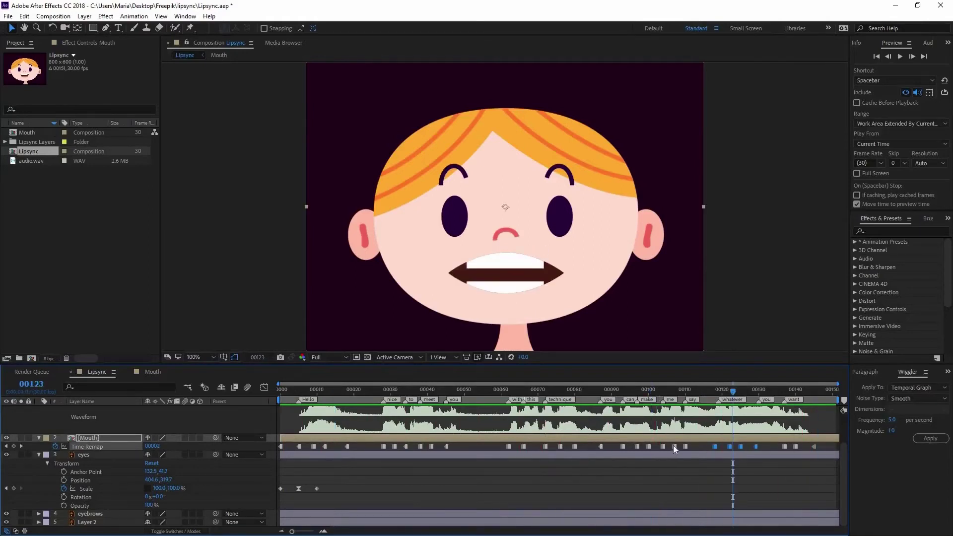
pyautogui.click(663, 392)
pyautogui.press('space')
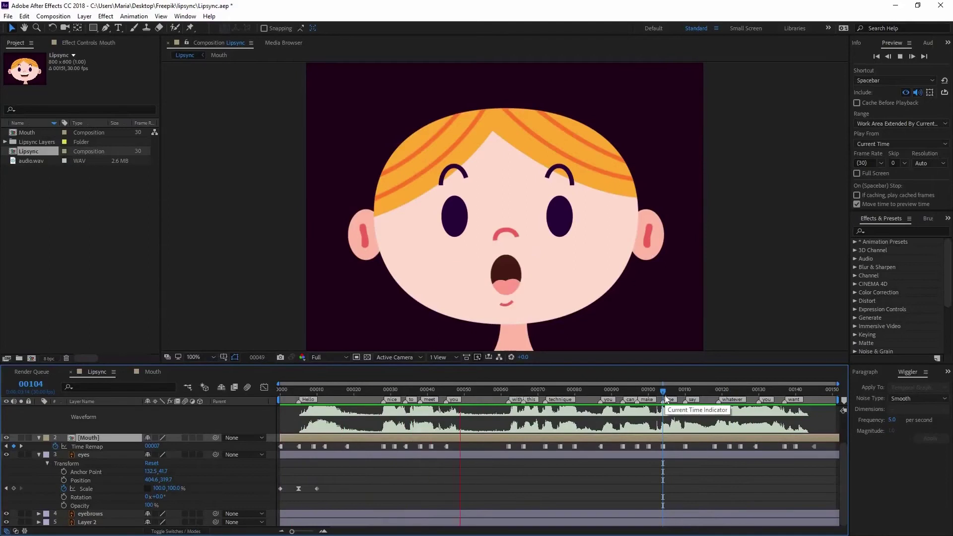
pyautogui.press('space')
pyautogui.click(368, 391)
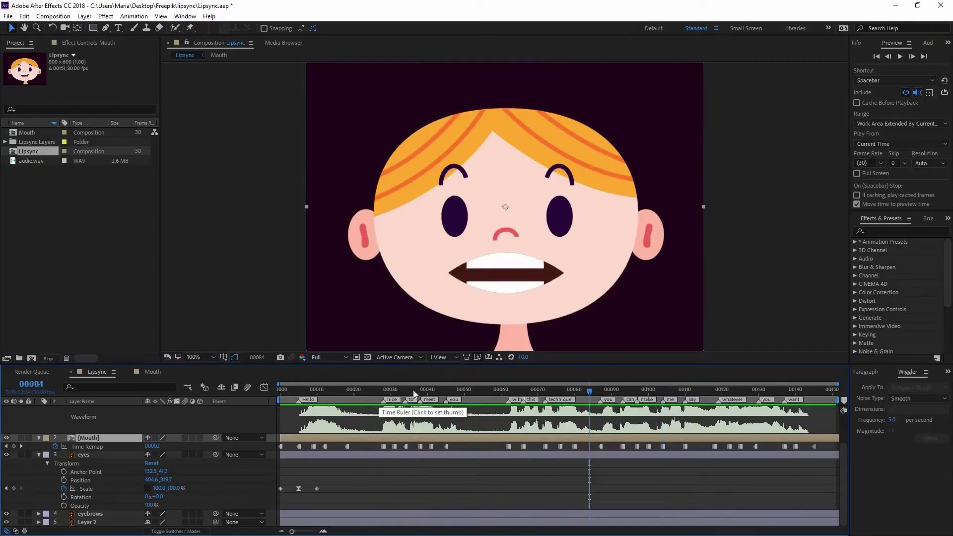
pyautogui.press('space')
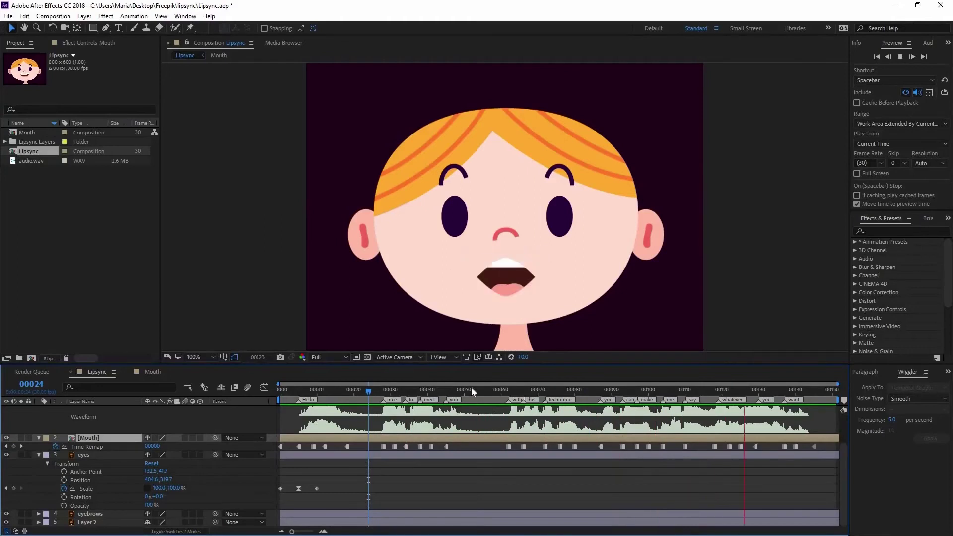
# Preview the lip sync from frame 62 and inspect the mouth shapes around frames 109-110.
pyautogui.press('space')
pyautogui.click(508, 391)
pyautogui.press('space')
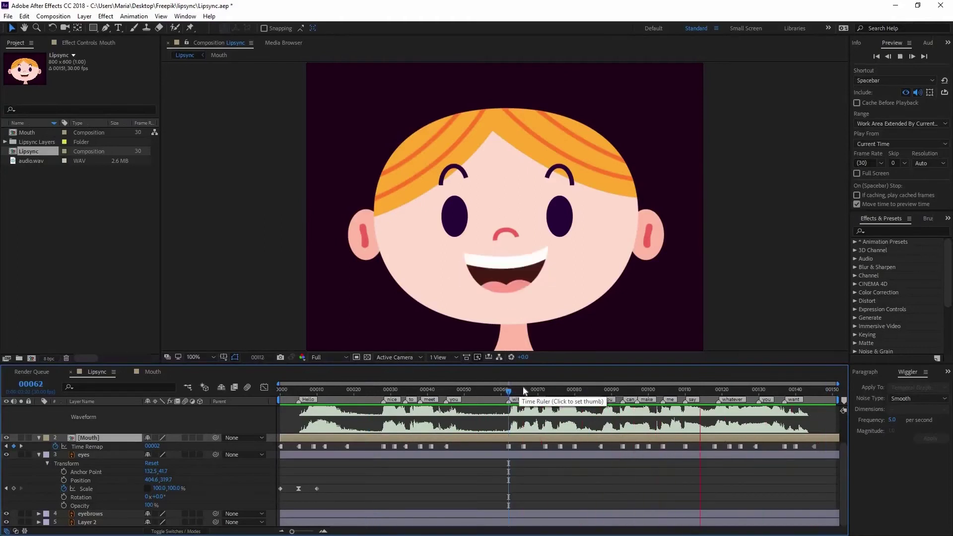
pyautogui.click(683, 390)
pyautogui.click(687, 389)
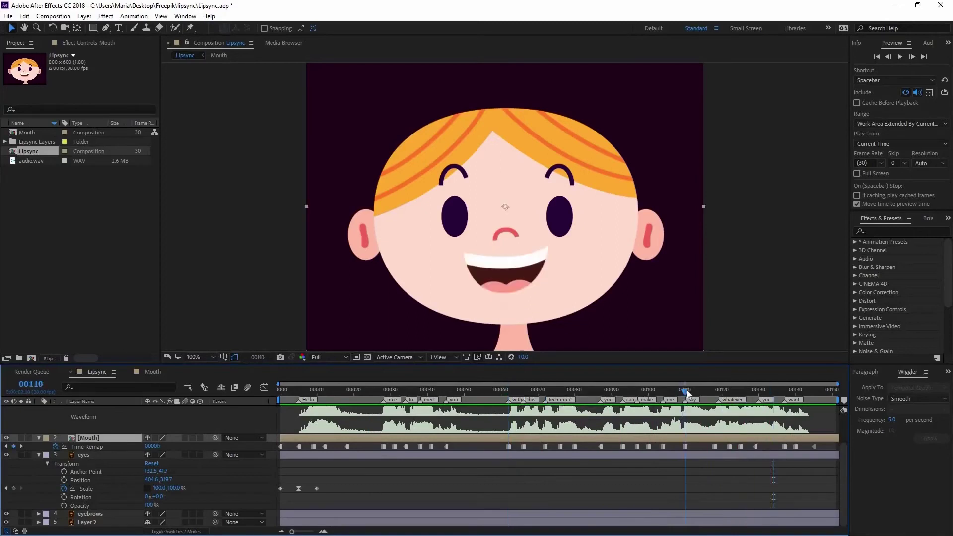
pyautogui.click(681, 391)
pyautogui.moveTo(694, 402); pyautogui.dragTo(674, 406)
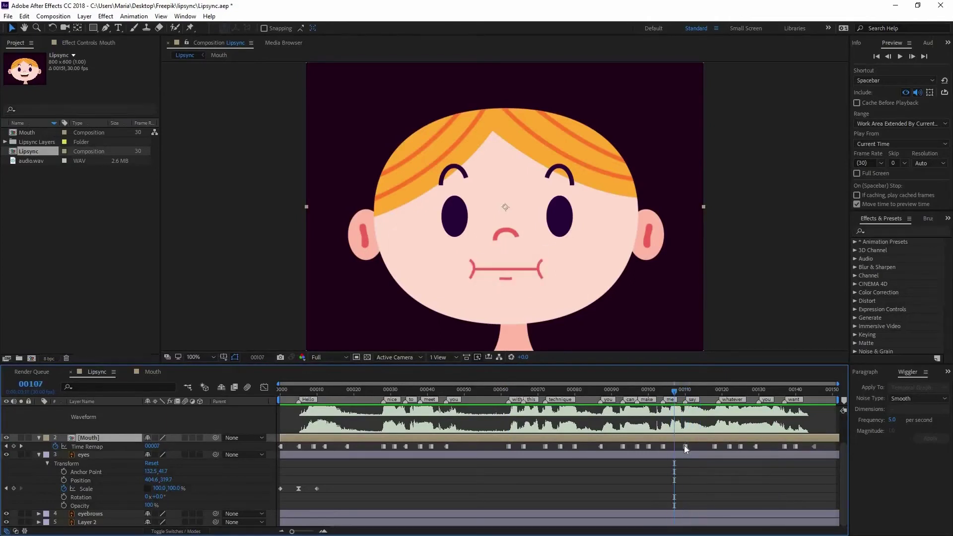
# Move a mouth keyframe to frame 107 and the 'say' marker earlier, then check frames 107-112.
pyautogui.moveTo(684, 446); pyautogui.dragTo(674, 447)
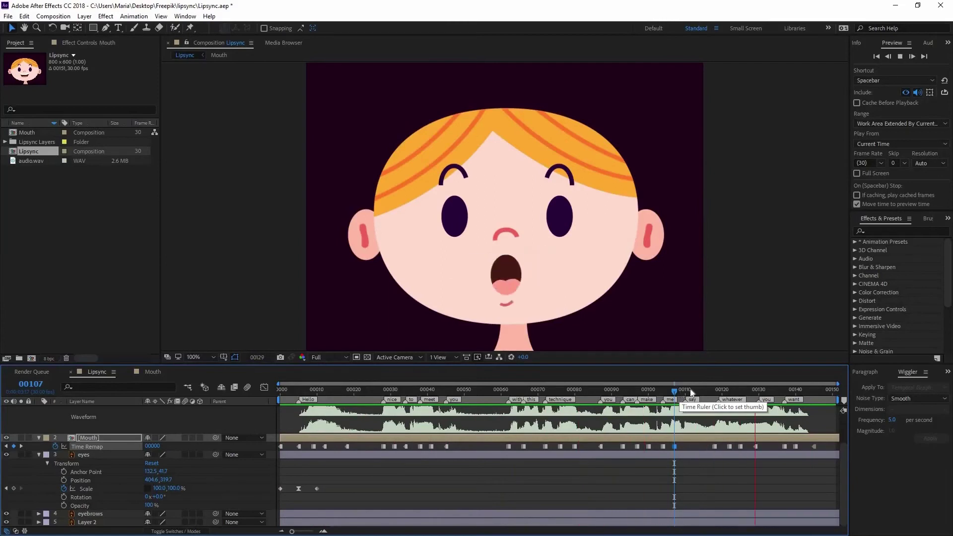
pyautogui.press('space')
pyautogui.moveTo(685, 400); pyautogui.dragTo(677, 392)
pyautogui.click(678, 392)
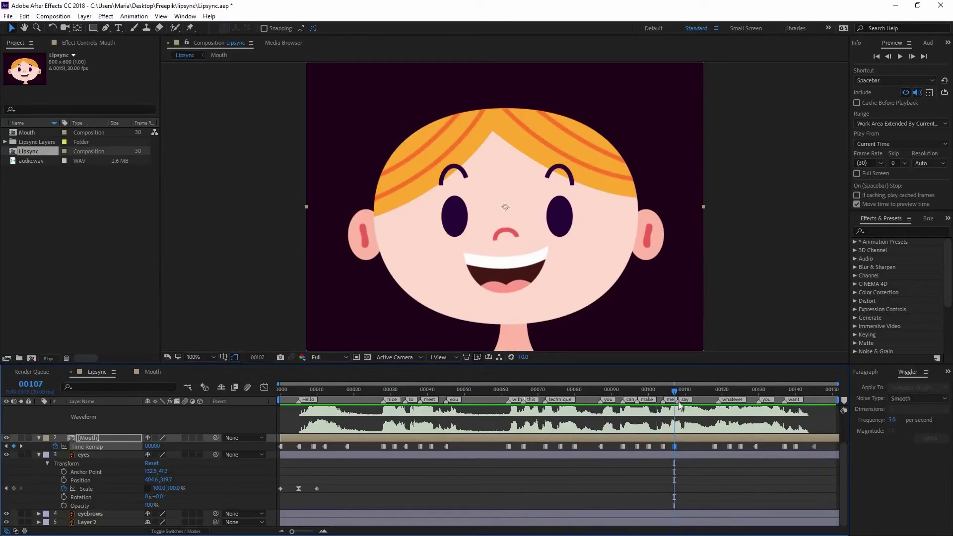
pyautogui.click(677, 401)
pyautogui.click(692, 394)
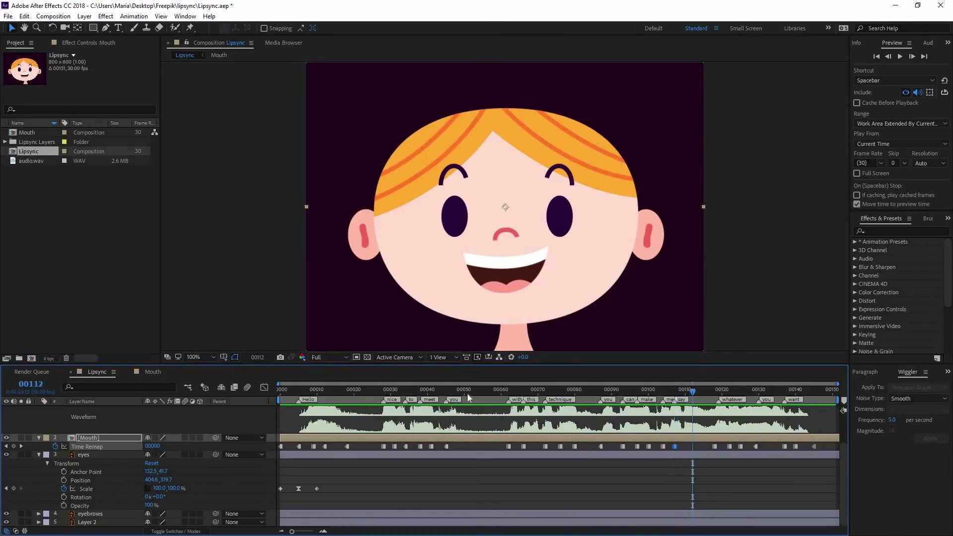
pyautogui.click(152, 372)
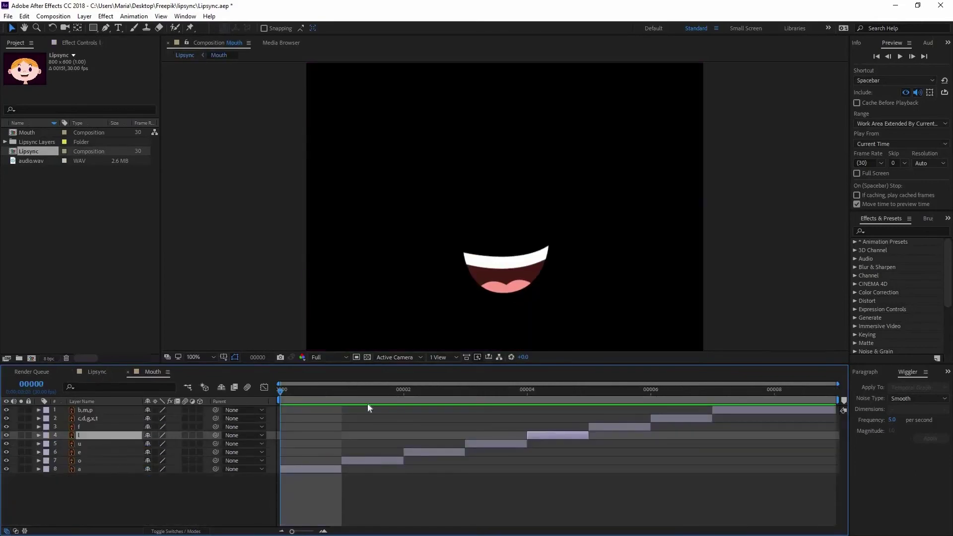
# Back in Lipsync, key the Mouth Time Remap to 2 at frame 112.
pyautogui.click(96, 372)
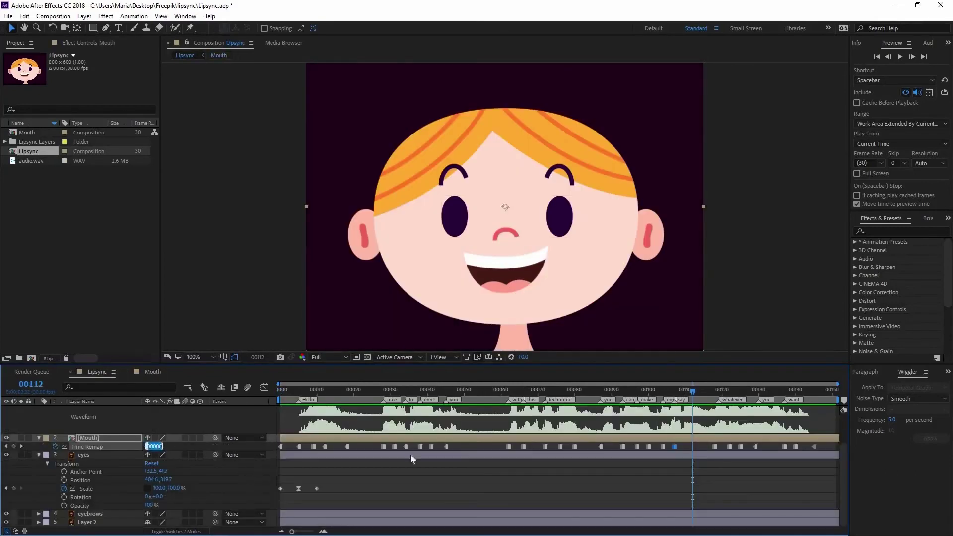
pyautogui.write('2')
pyautogui.press('Return')
# Shift the last three mouth keyframes slightly earlier and preview from frame 127.
pyautogui.press('space')
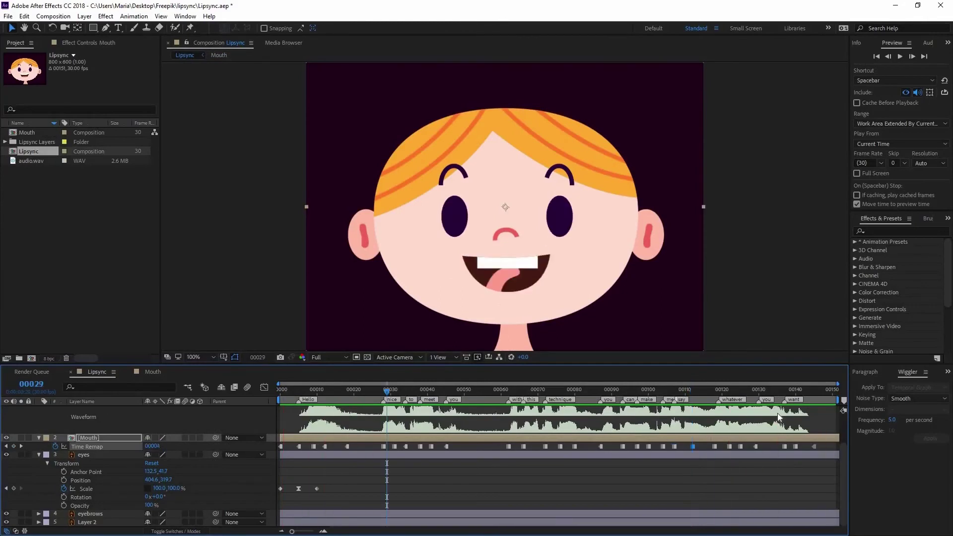
pyautogui.click(779, 395)
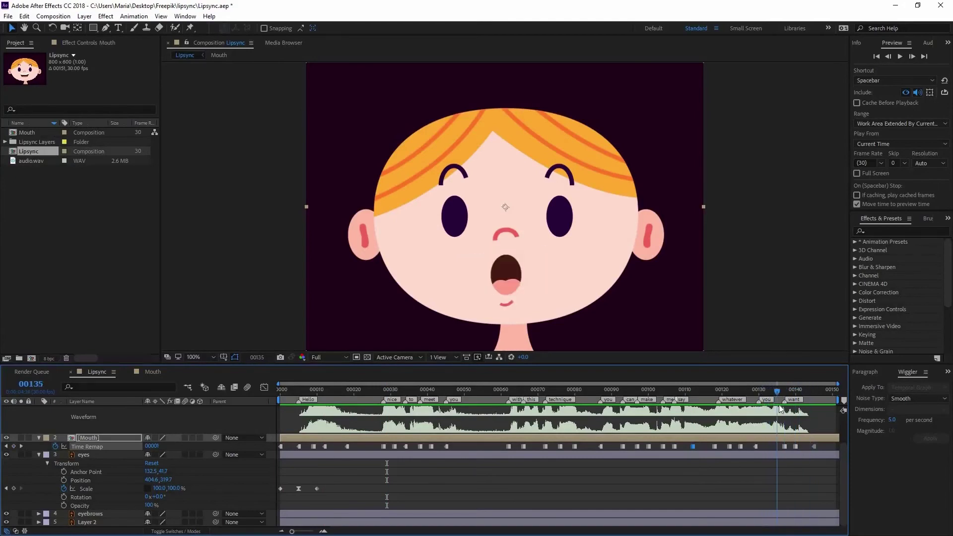
pyautogui.moveTo(820, 450); pyautogui.dragTo(785, 402)
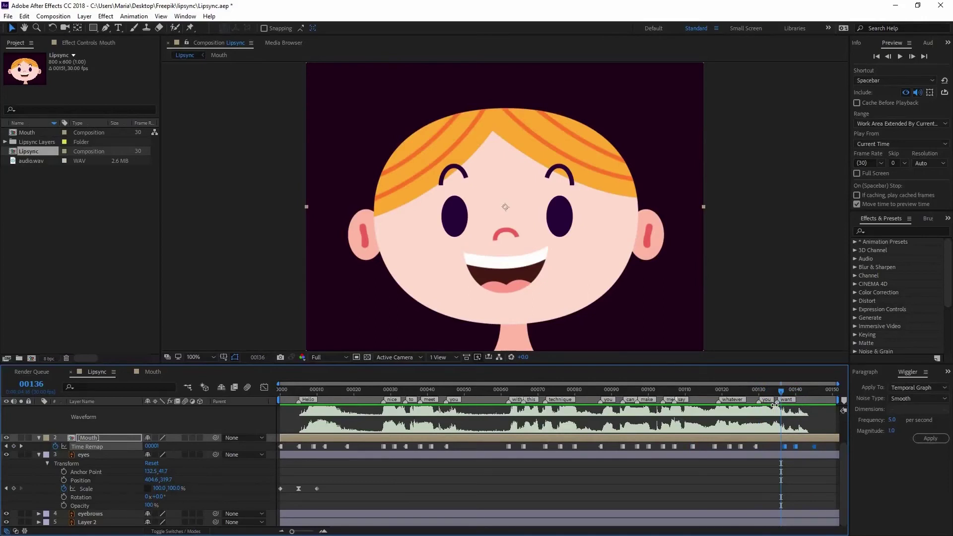
pyautogui.moveTo(785, 447); pyautogui.dragTo(774, 447)
pyautogui.click(748, 392)
pyautogui.press('space')
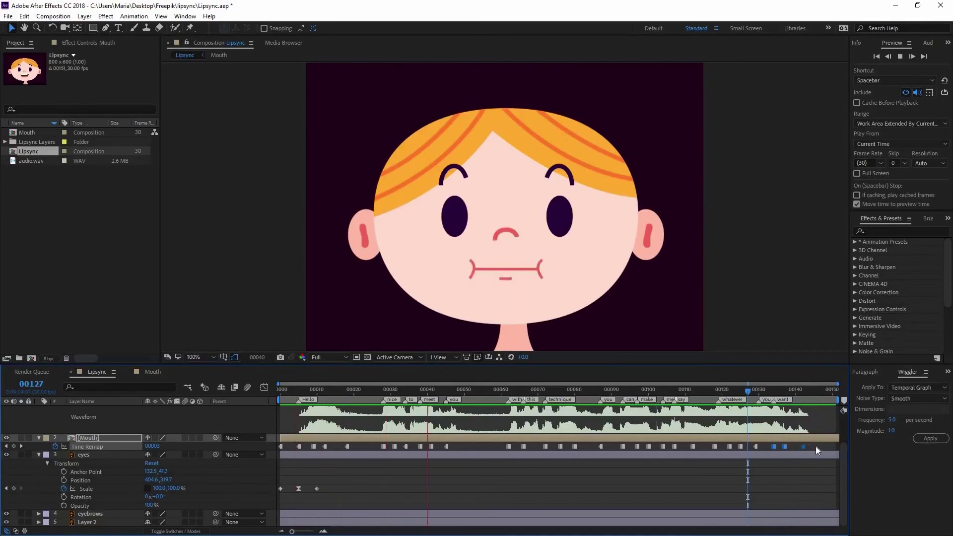
# Check the ending and drag the last mouth keyframe later to about frame 146.
pyautogui.click(801, 446)
pyautogui.click(806, 445)
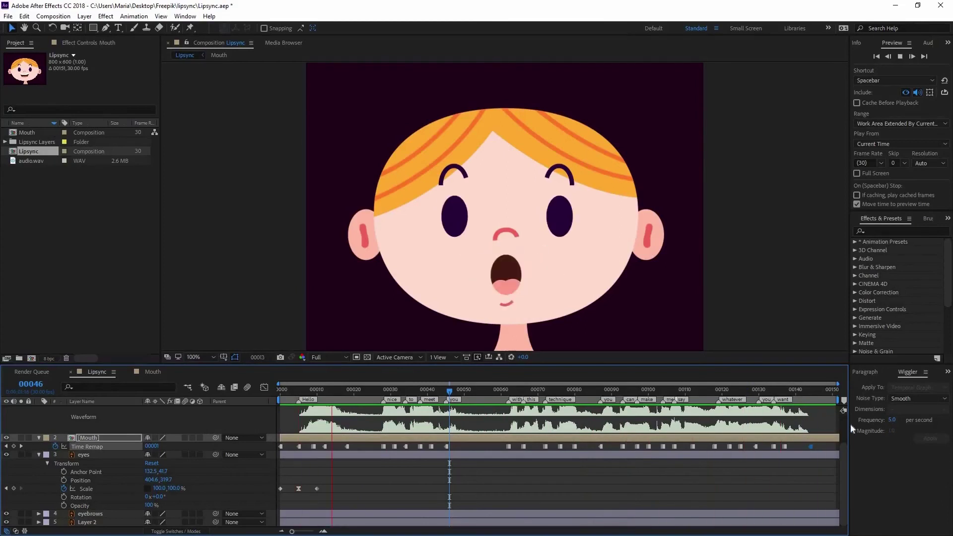
pyautogui.moveTo(792, 396); pyautogui.dragTo(797, 398)
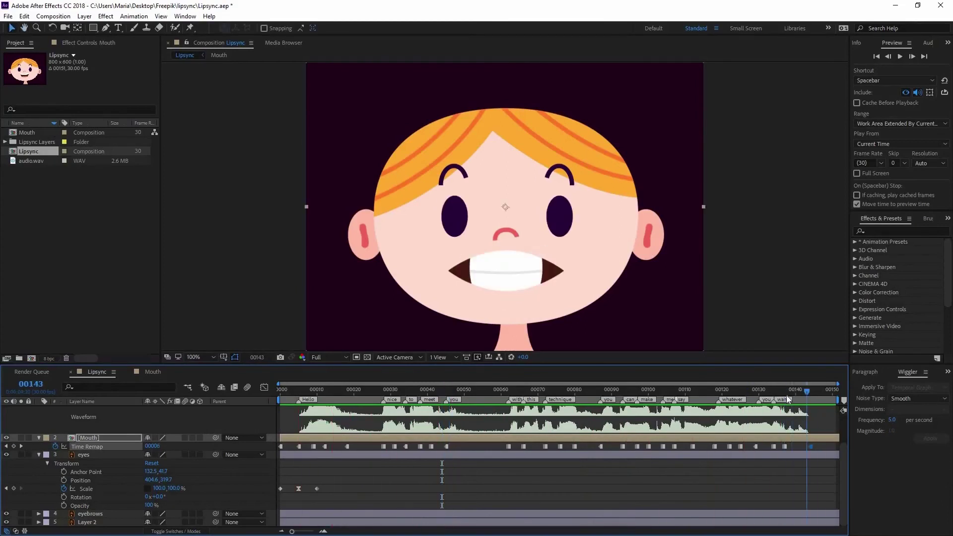
pyautogui.press('space')
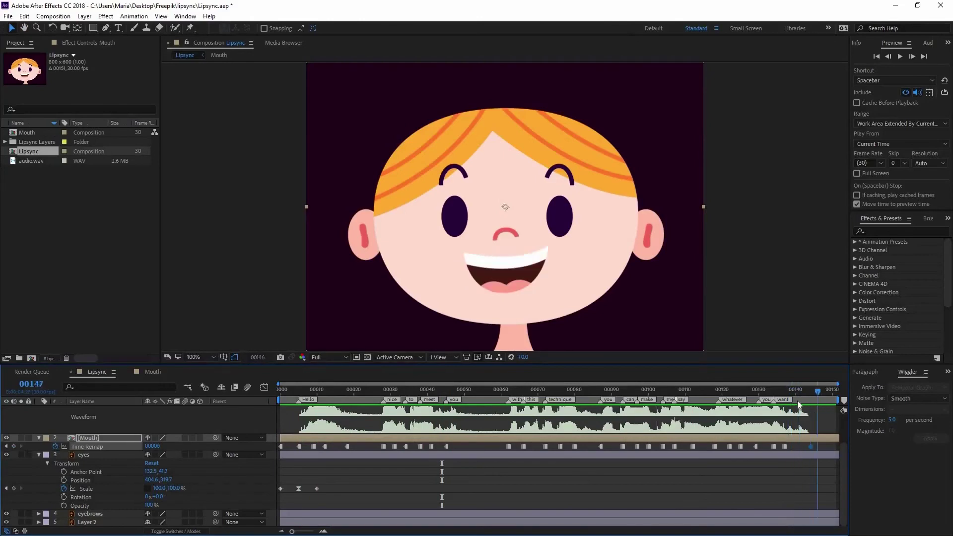
pyautogui.press('space')
pyautogui.moveTo(810, 446); pyautogui.dragTo(824, 445)
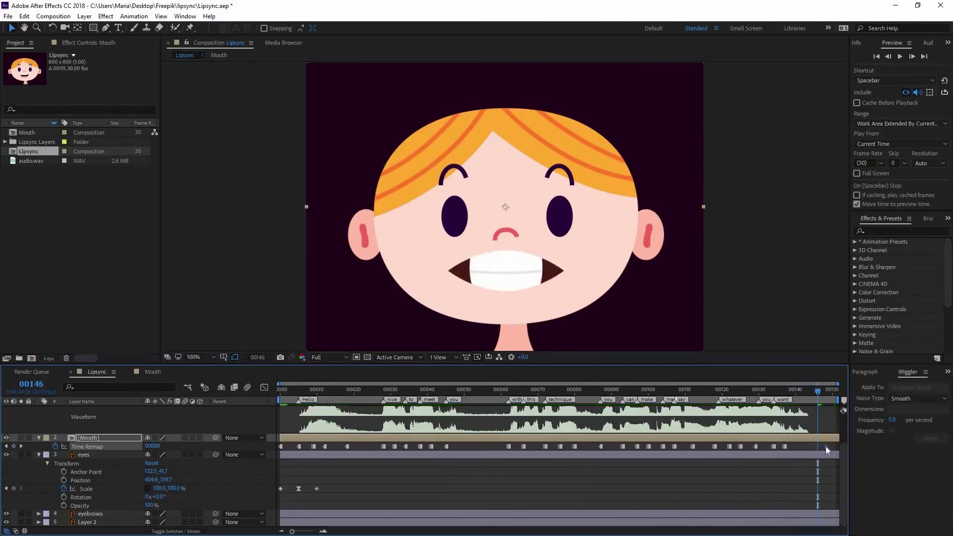
# Preview the lip sync in sections starting from frames 90 and 109.
pyautogui.press('space')
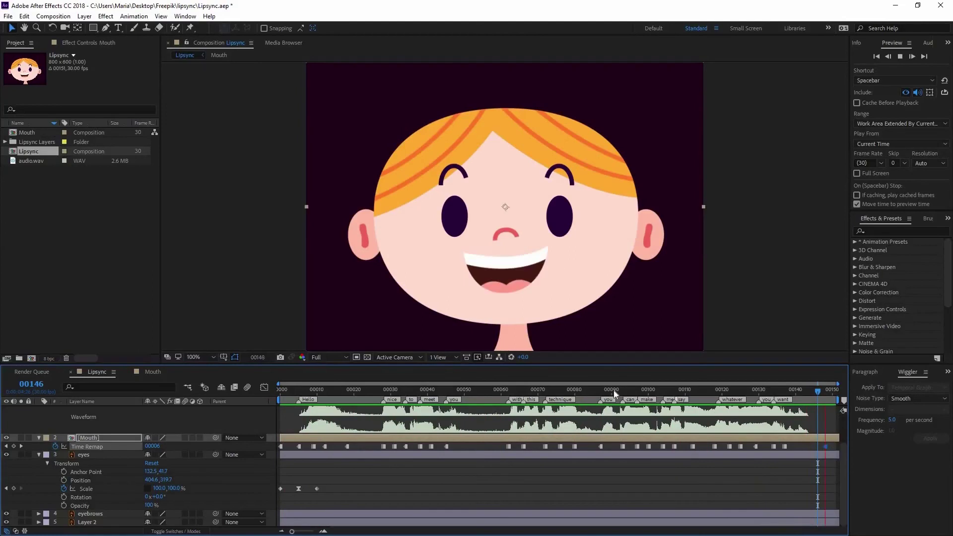
pyautogui.click(597, 390)
pyautogui.moveTo(609, 391); pyautogui.dragTo(611, 391)
pyautogui.press('space')
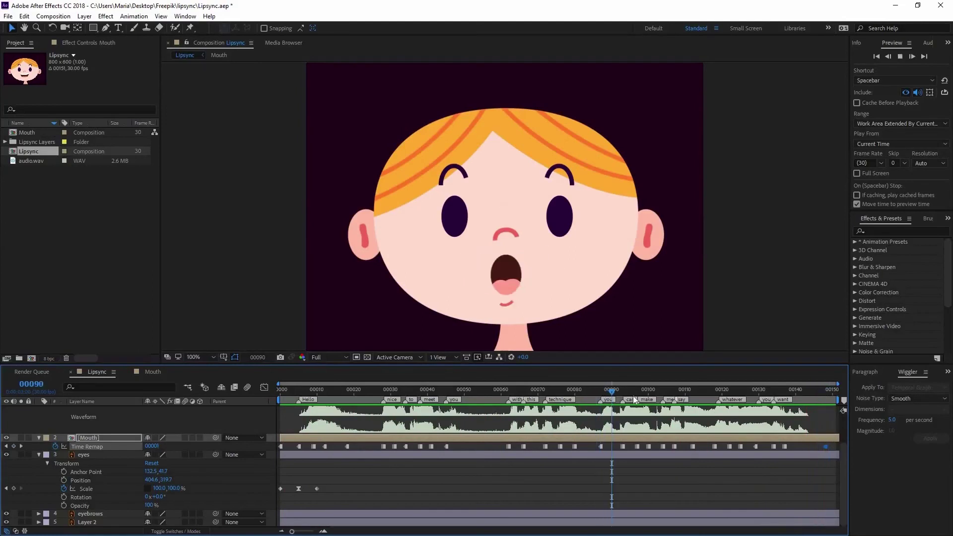
pyautogui.press('space')
pyautogui.click(683, 392)
pyautogui.press('space')
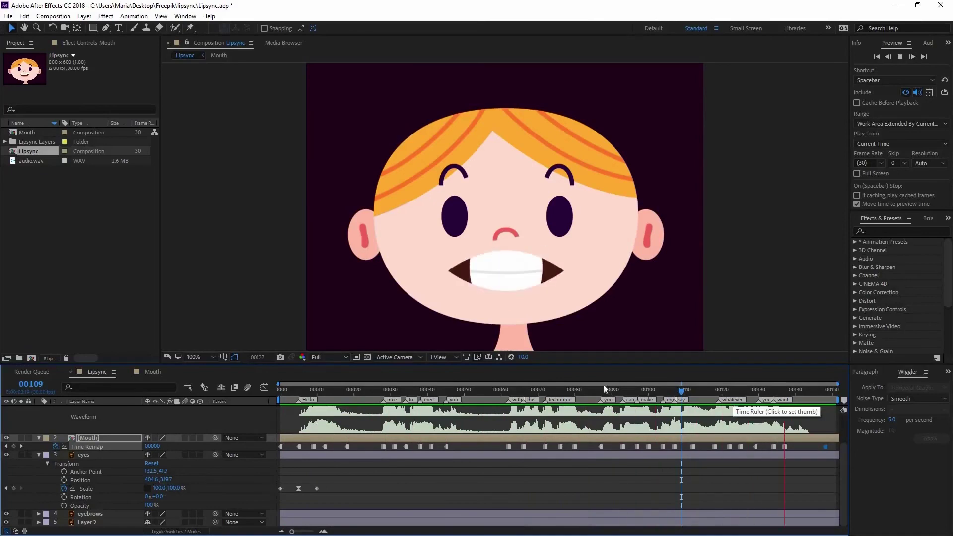
pyautogui.press('space')
pyautogui.click(527, 391)
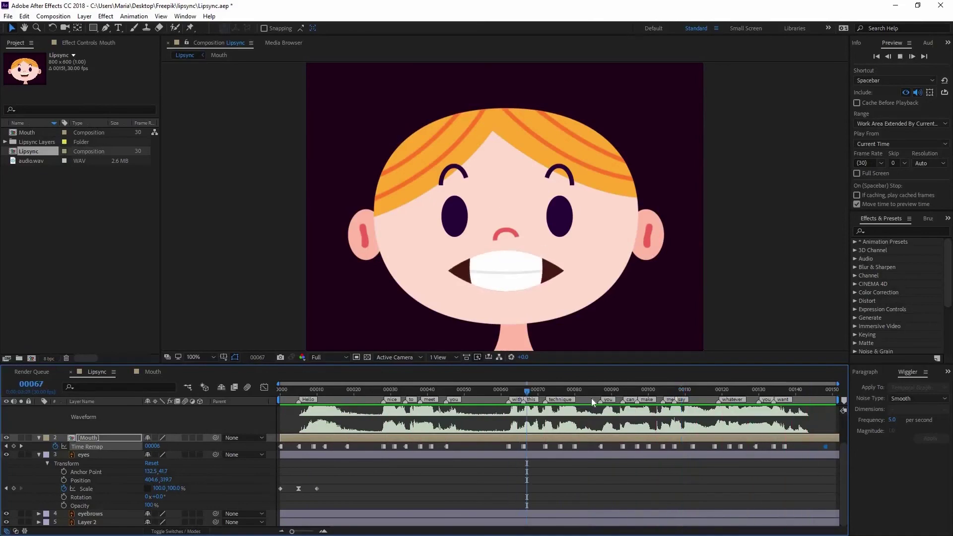
pyautogui.press('space')
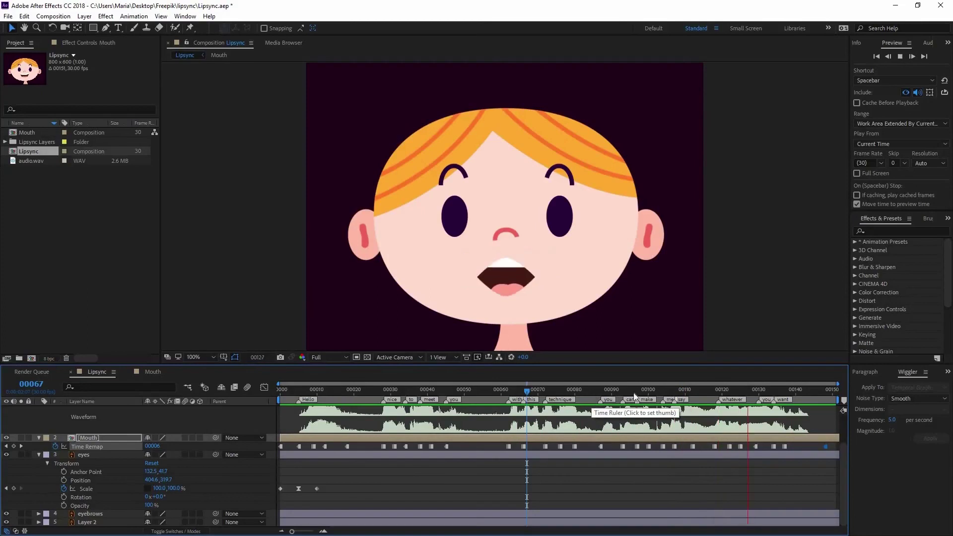
pyautogui.press('space')
pyautogui.moveTo(717, 394); pyautogui.dragTo(747, 404)
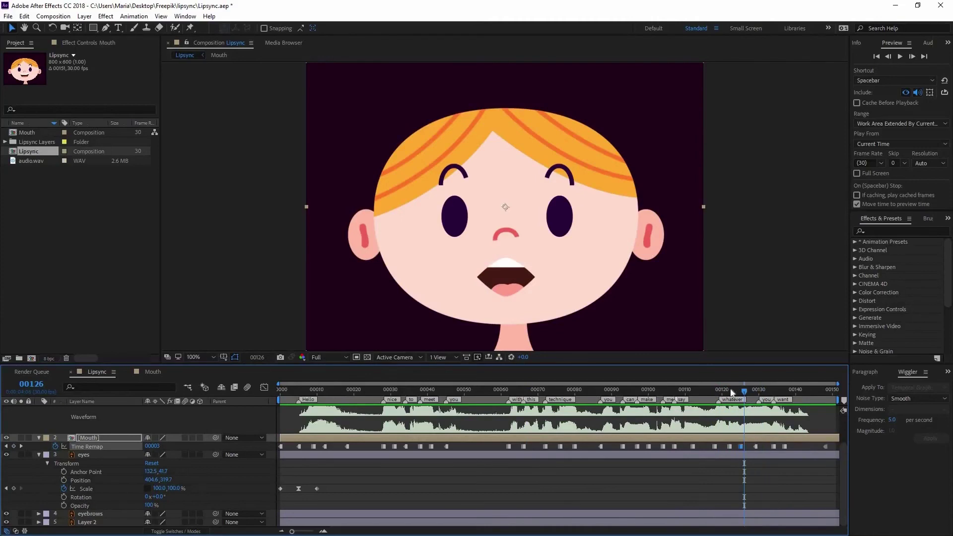
pyautogui.click(619, 389)
pyautogui.press('space')
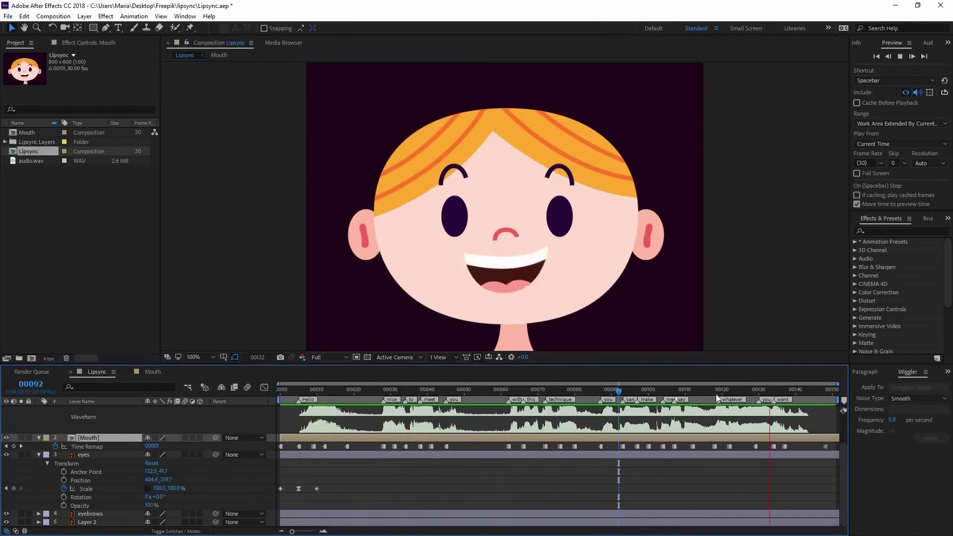
pyautogui.press('space')
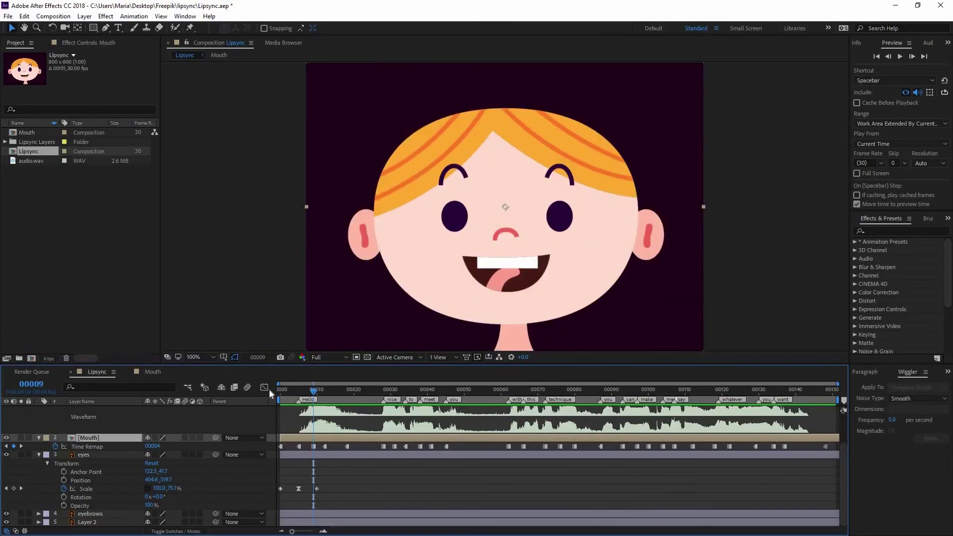
pyautogui.press('space')
pyautogui.click(281, 391)
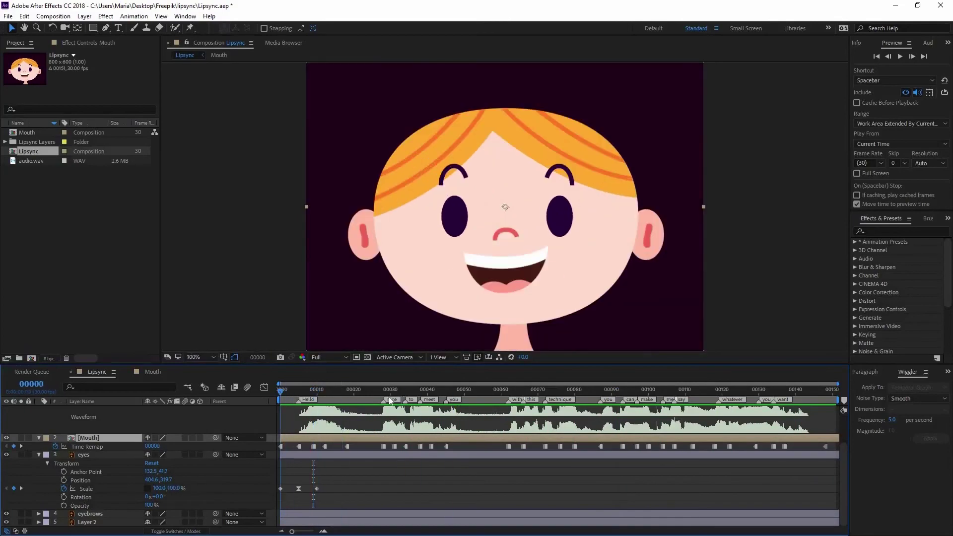